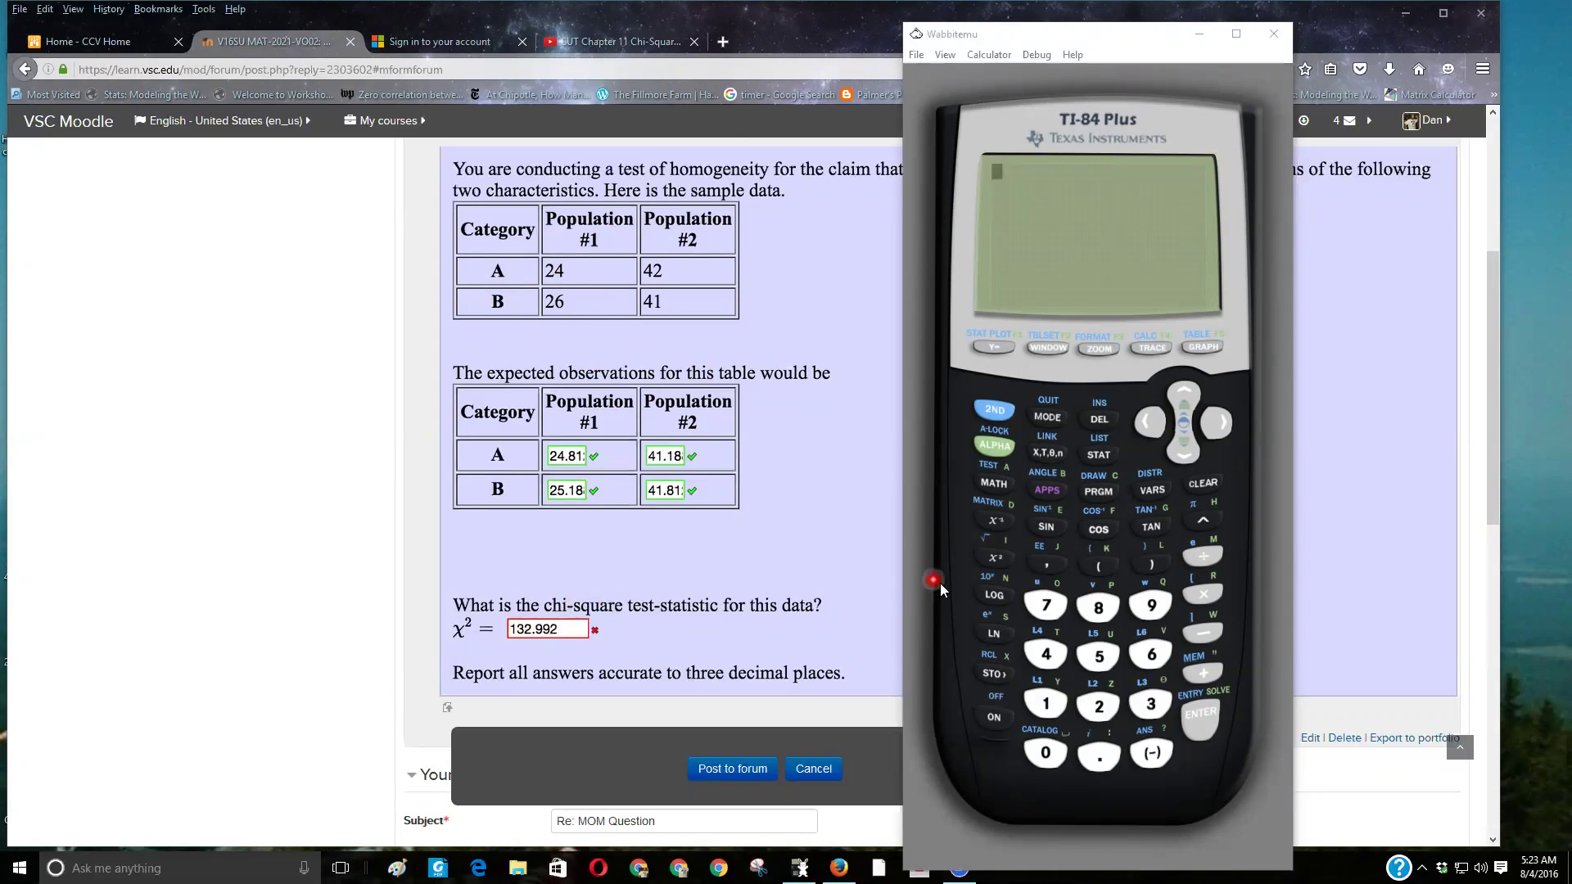
Open matrix [A] from the MATRIX EDIT menu and set its size to 2×2
left_click(993, 412)
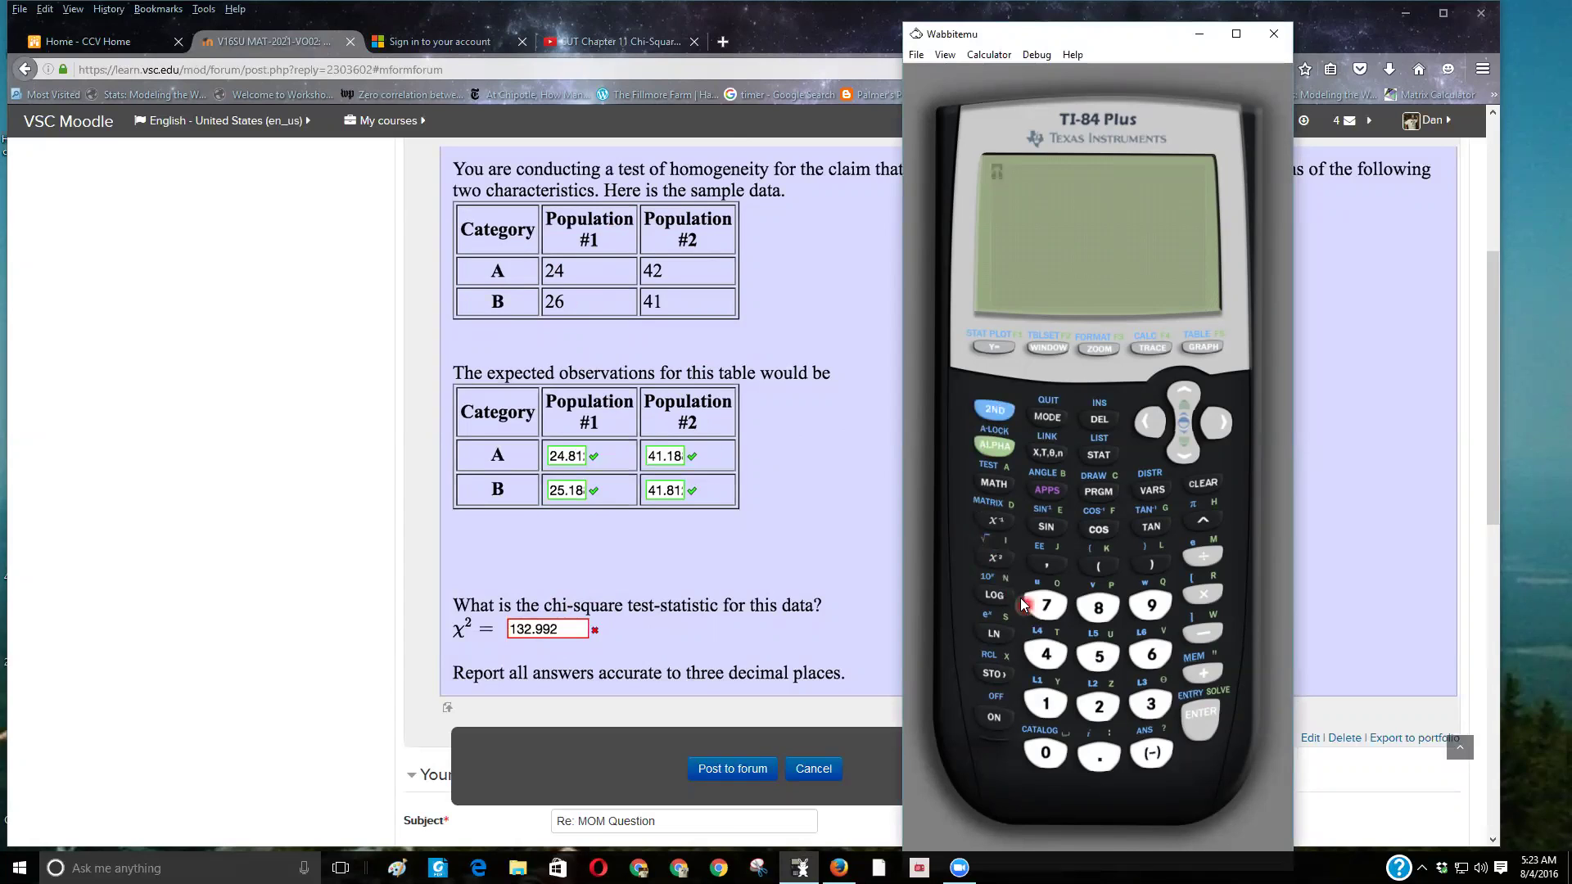
left_click(993, 515)
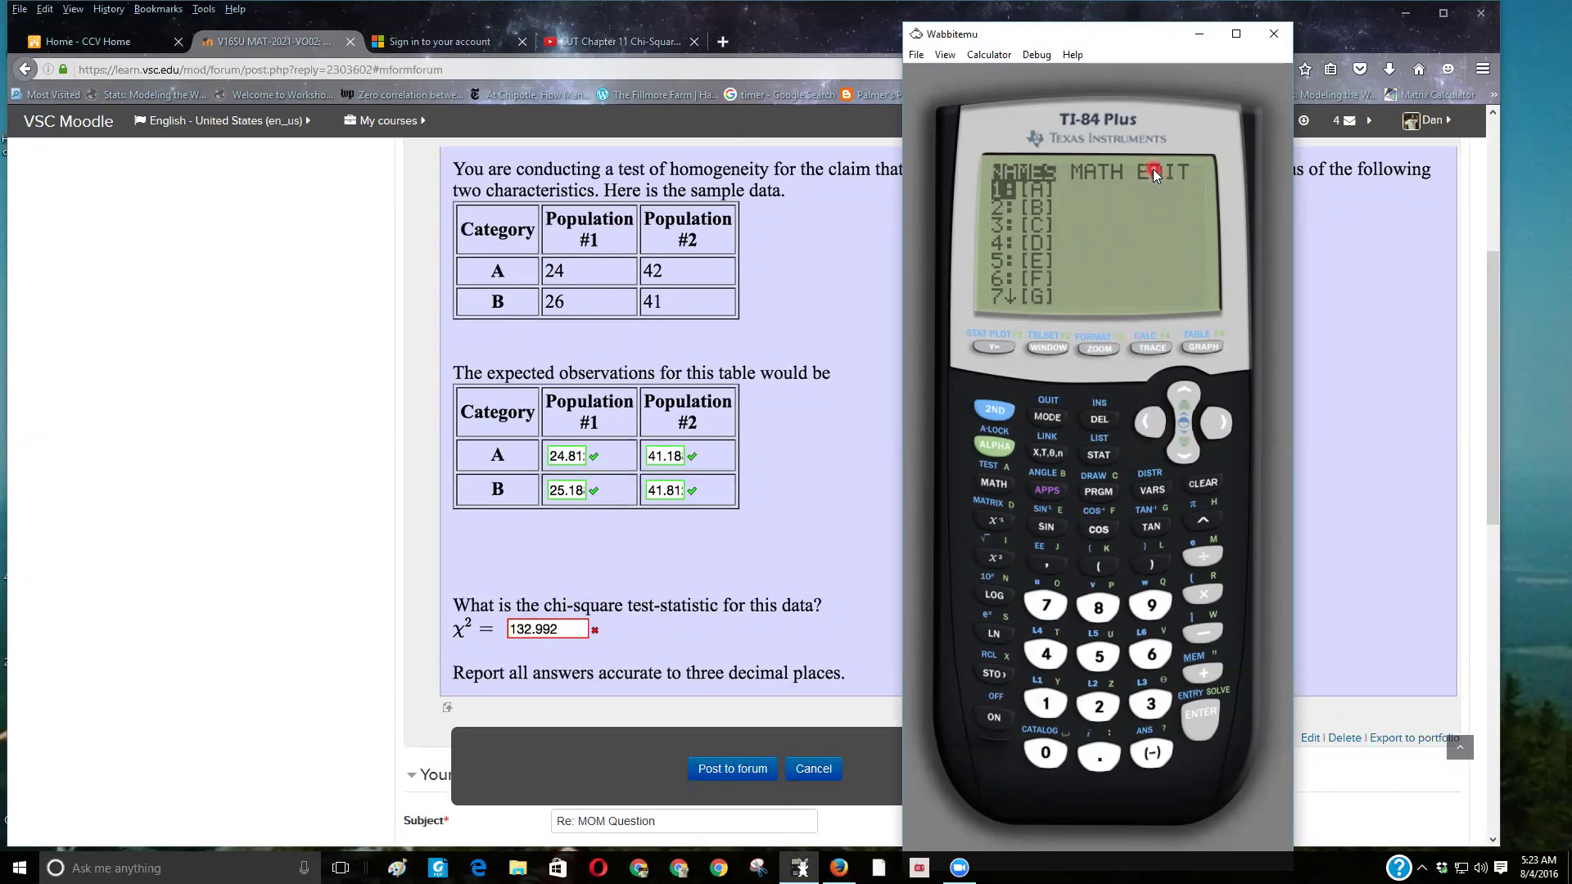
left_click(1220, 431)
left_click(1220, 431)
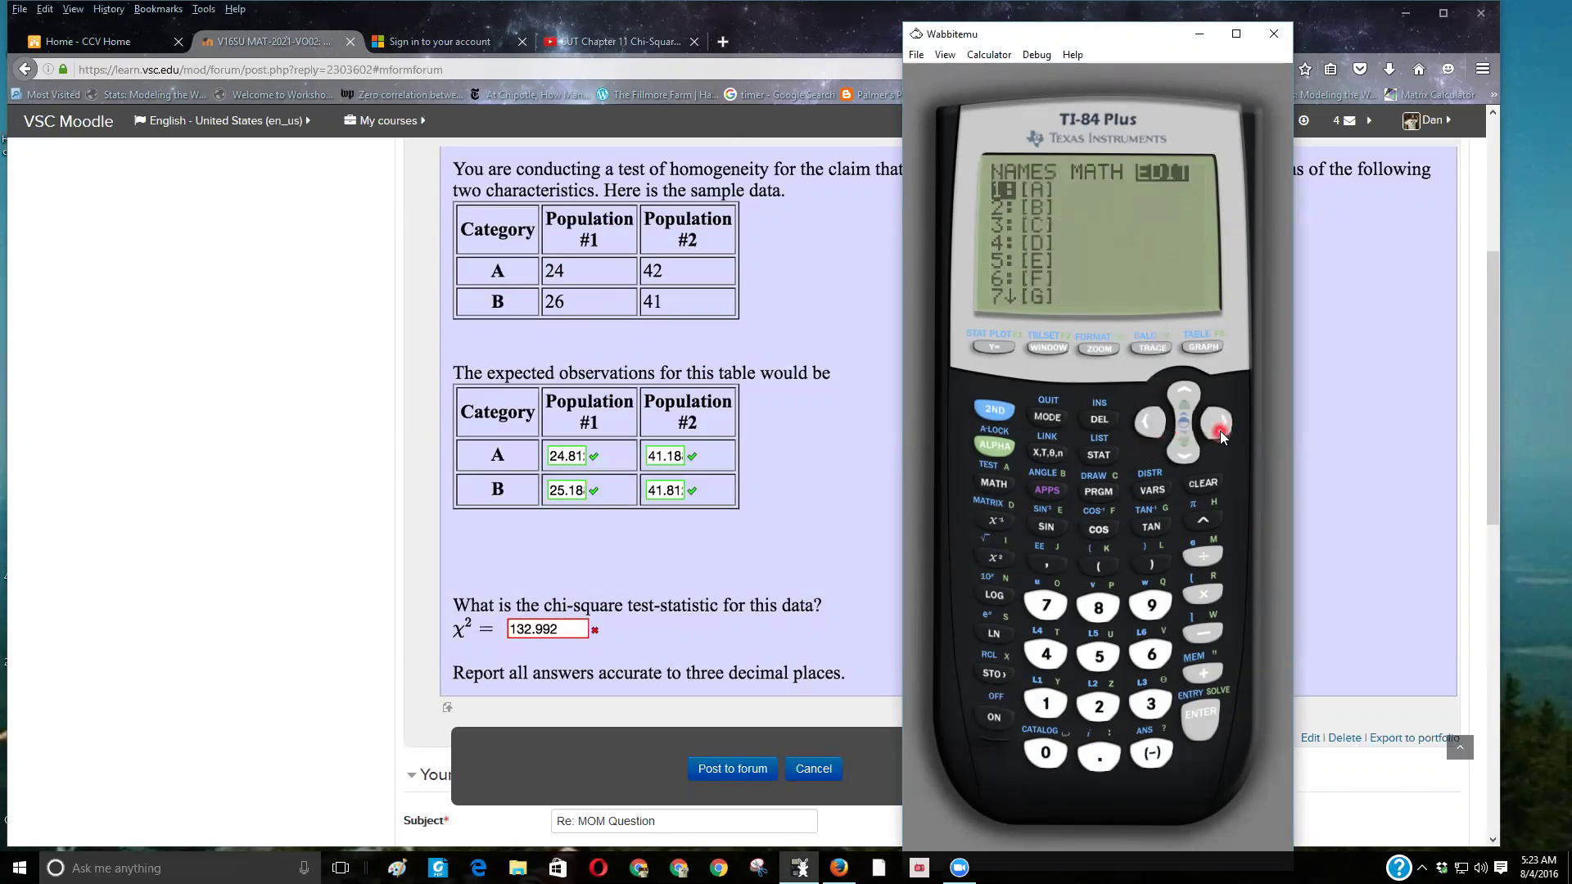
left_click(1138, 427)
left_click(1136, 427)
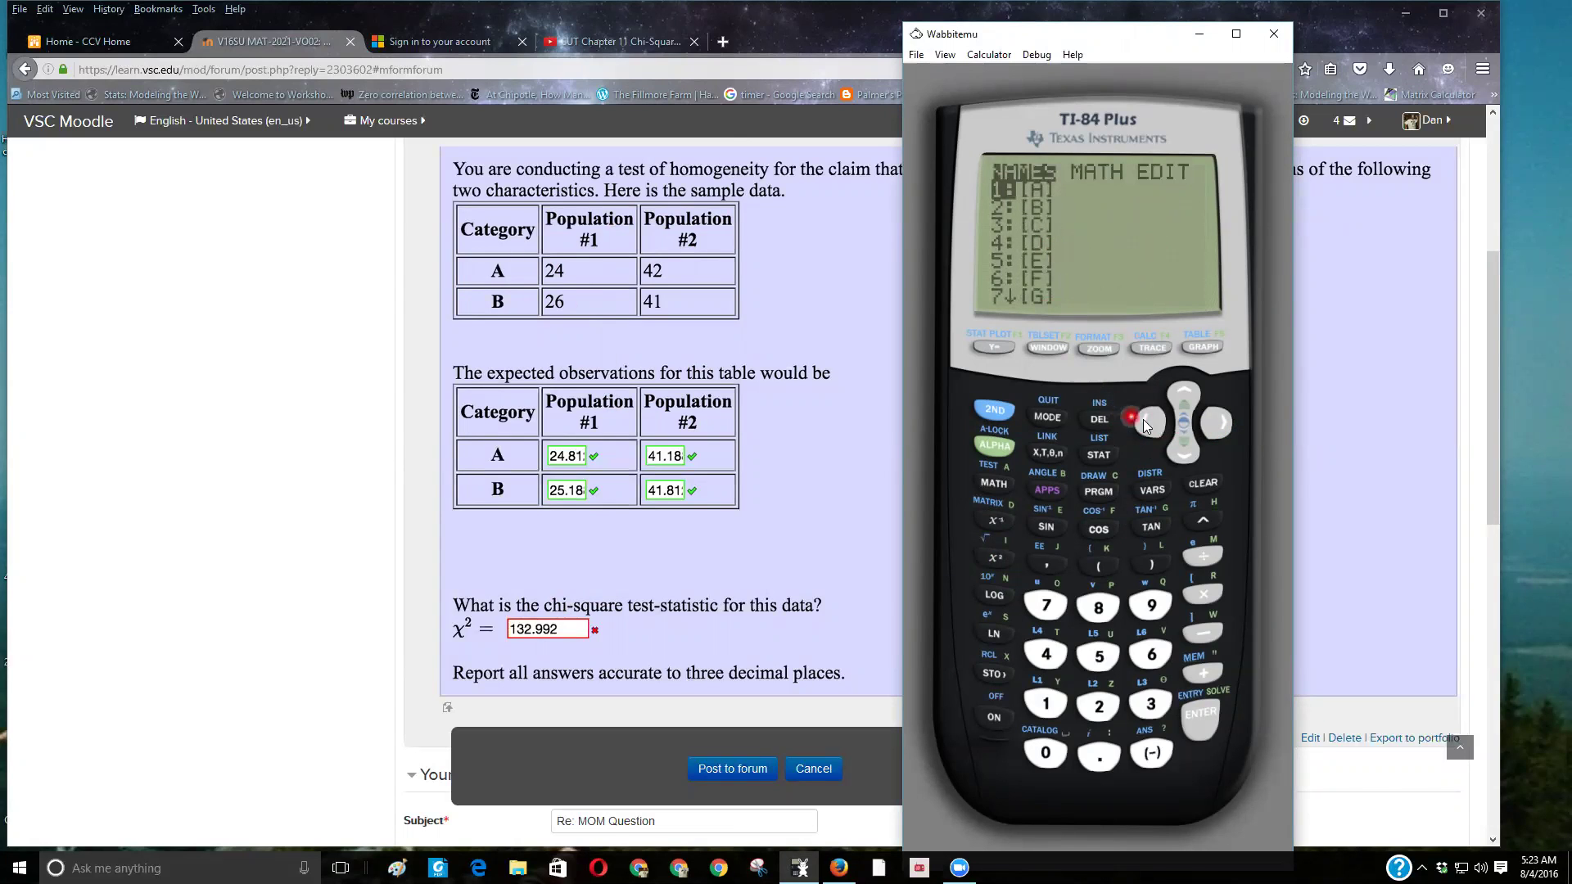
left_click(1146, 426)
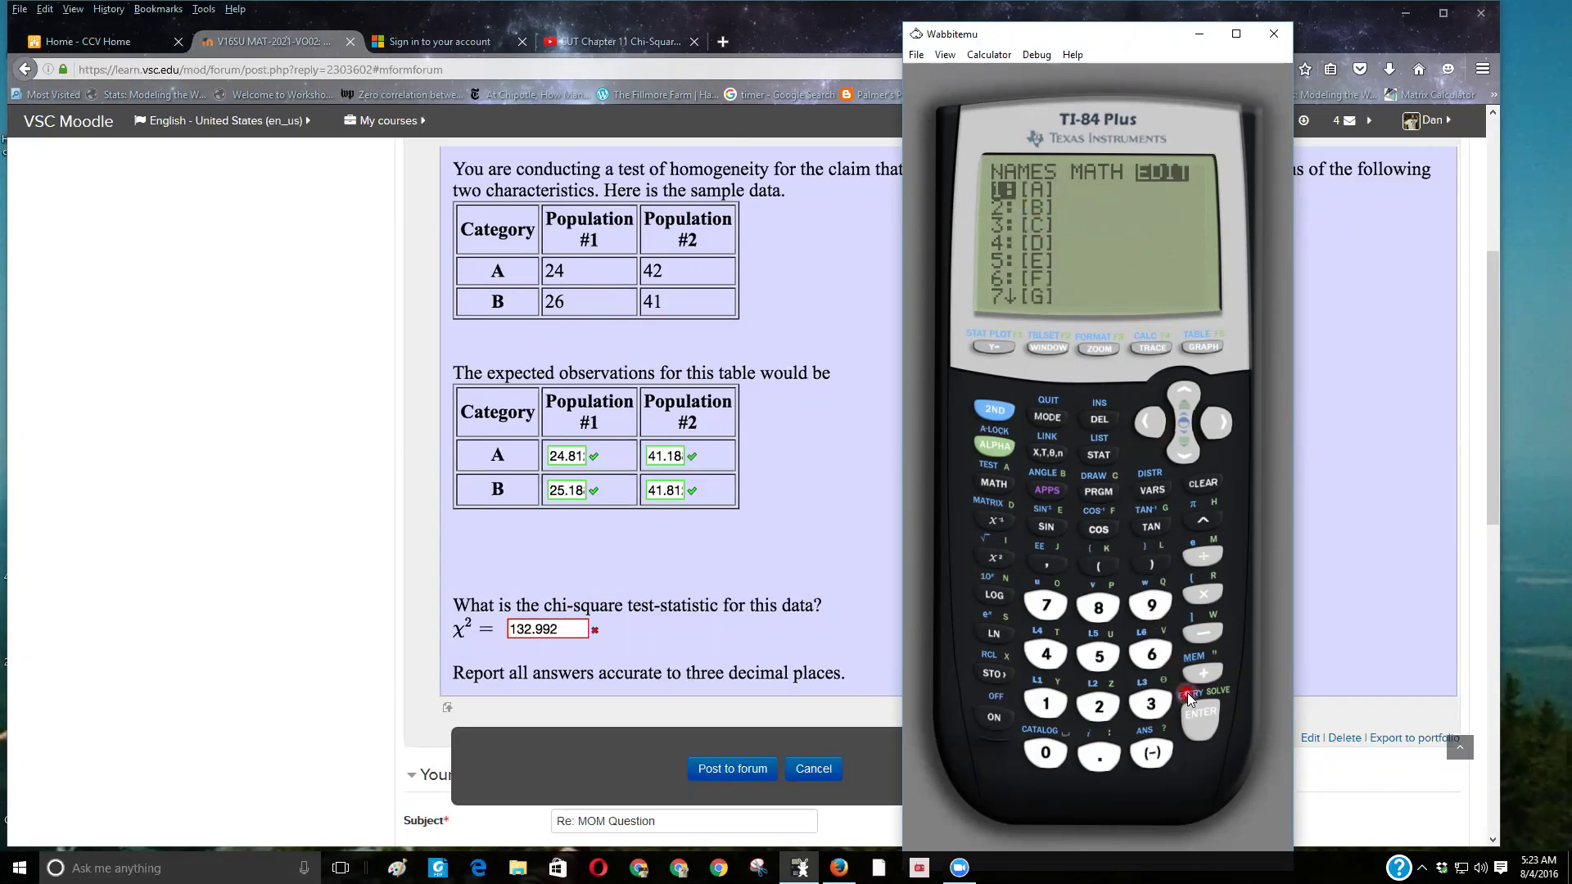
left_click(1201, 731)
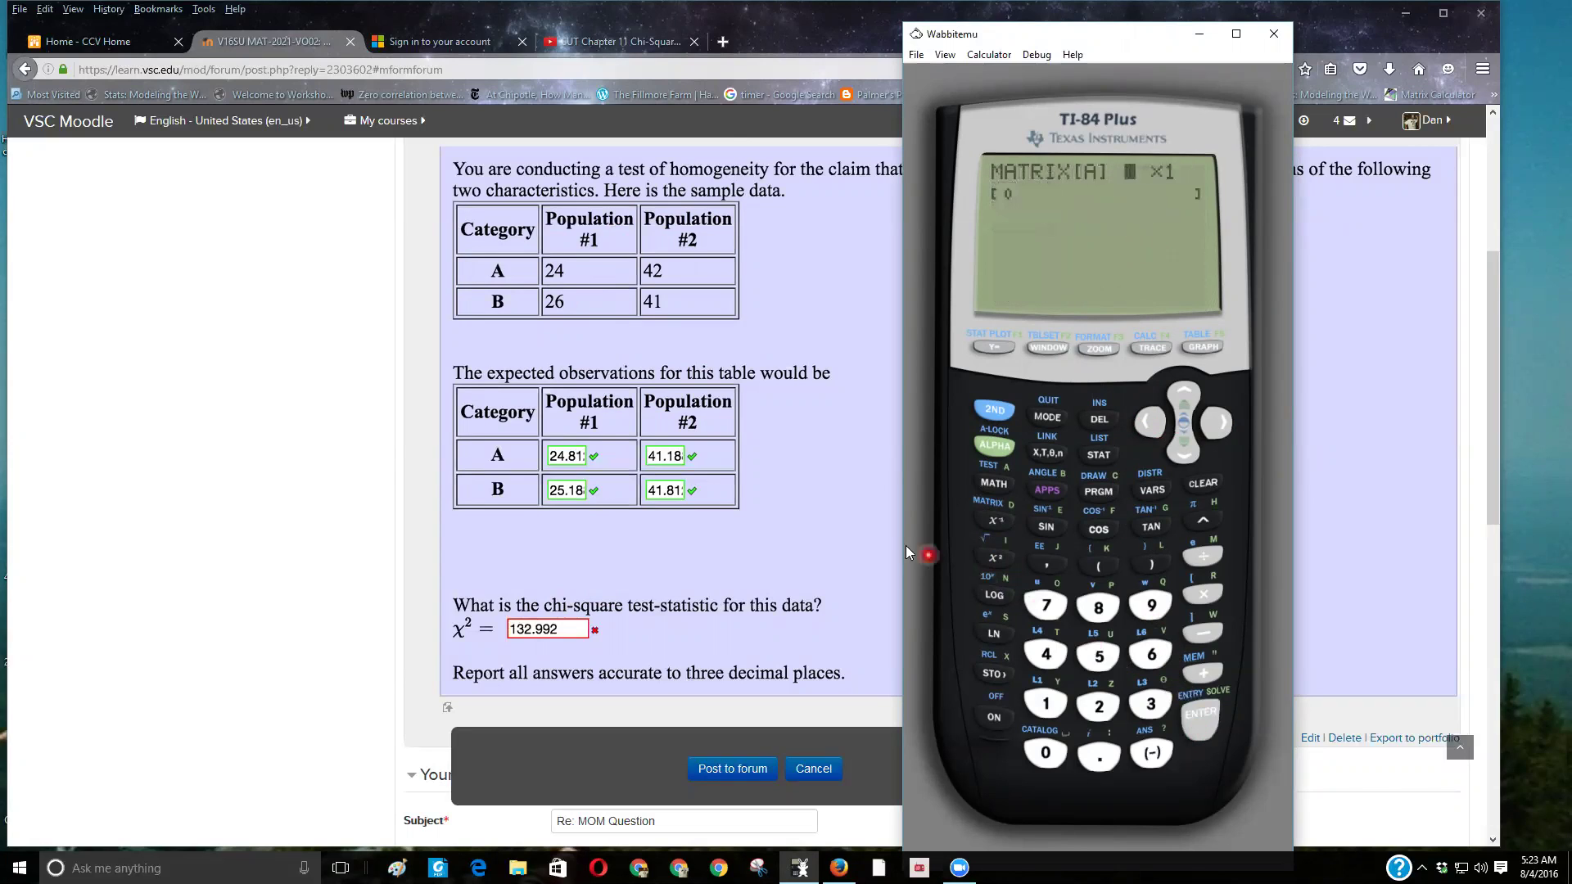
left_click(1110, 715)
left_click(1194, 727)
left_click(1099, 707)
left_click(1209, 733)
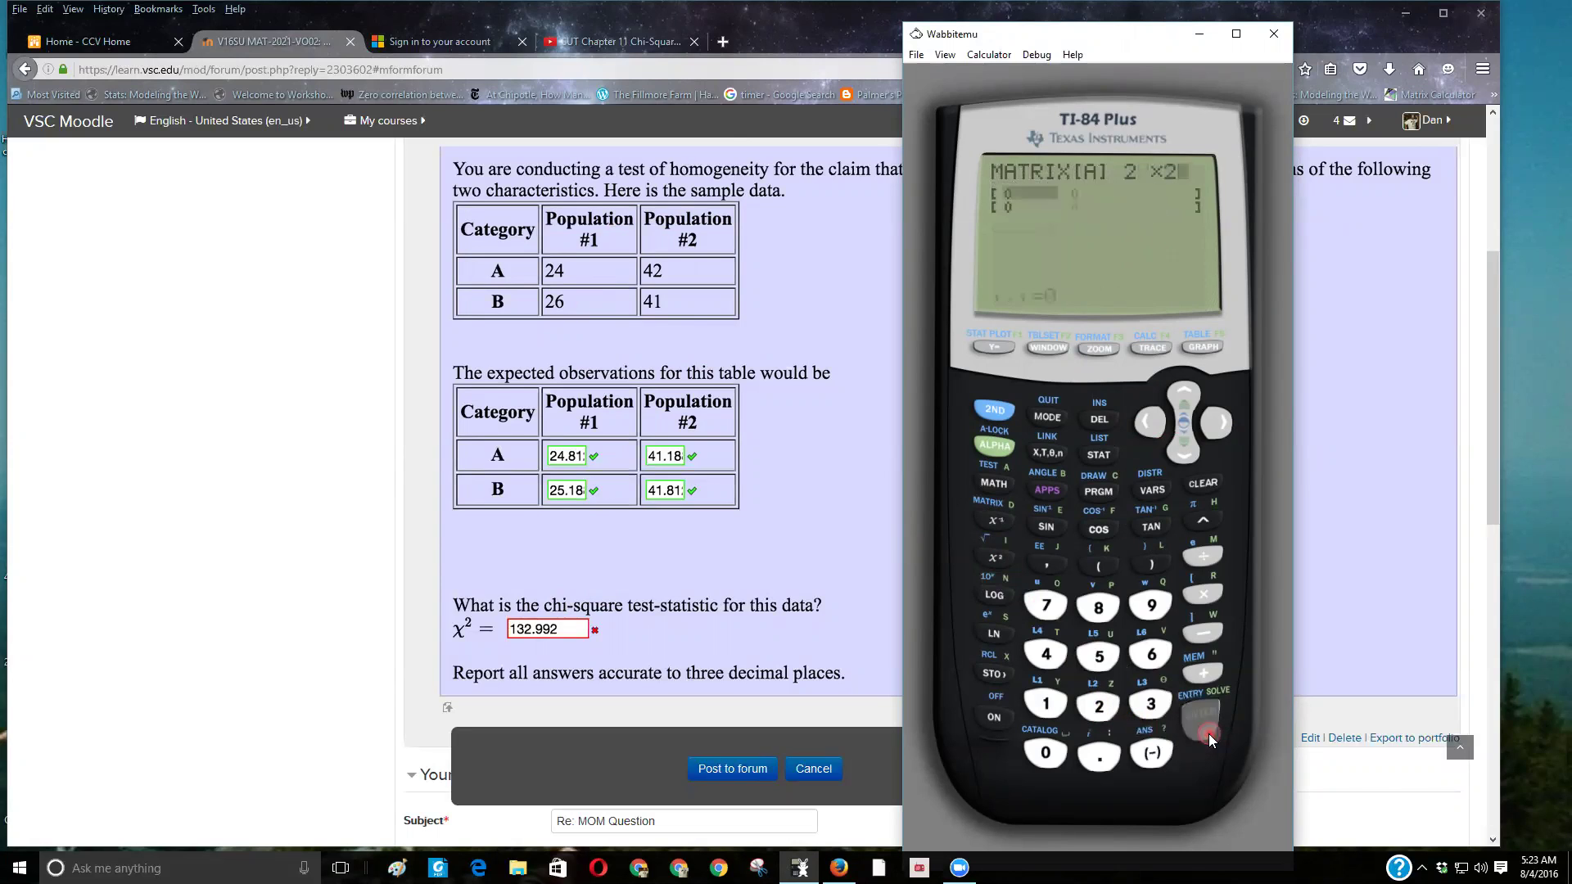
Enter the observed counts 24, 42, 26 and 41 into matrix [A]
left_click(1099, 706)
left_click(1043, 659)
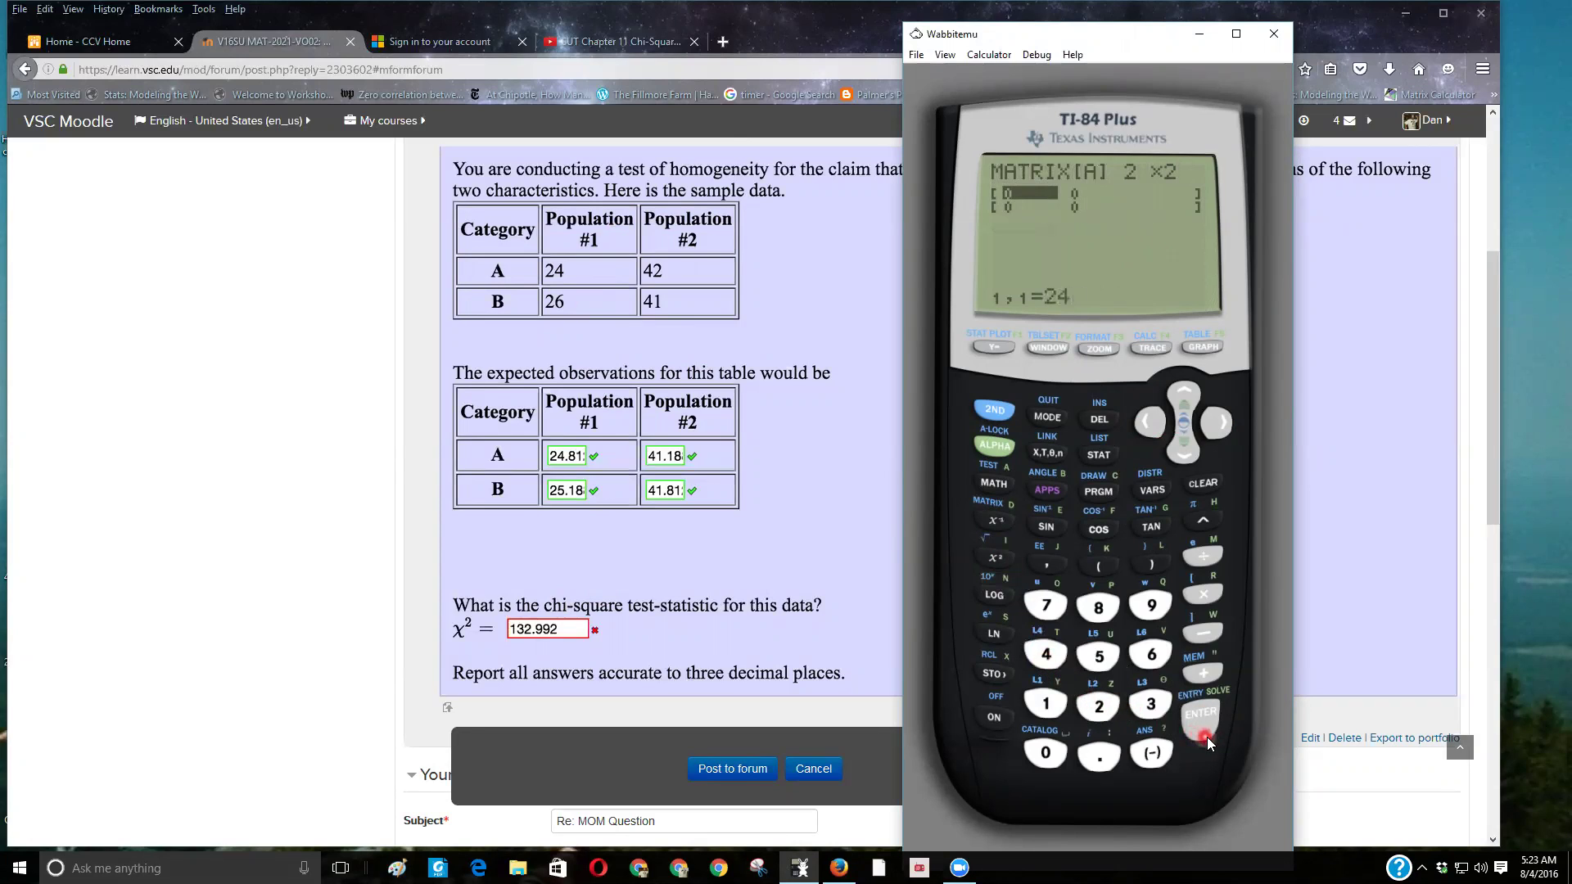
left_click(1205, 730)
left_click(1040, 657)
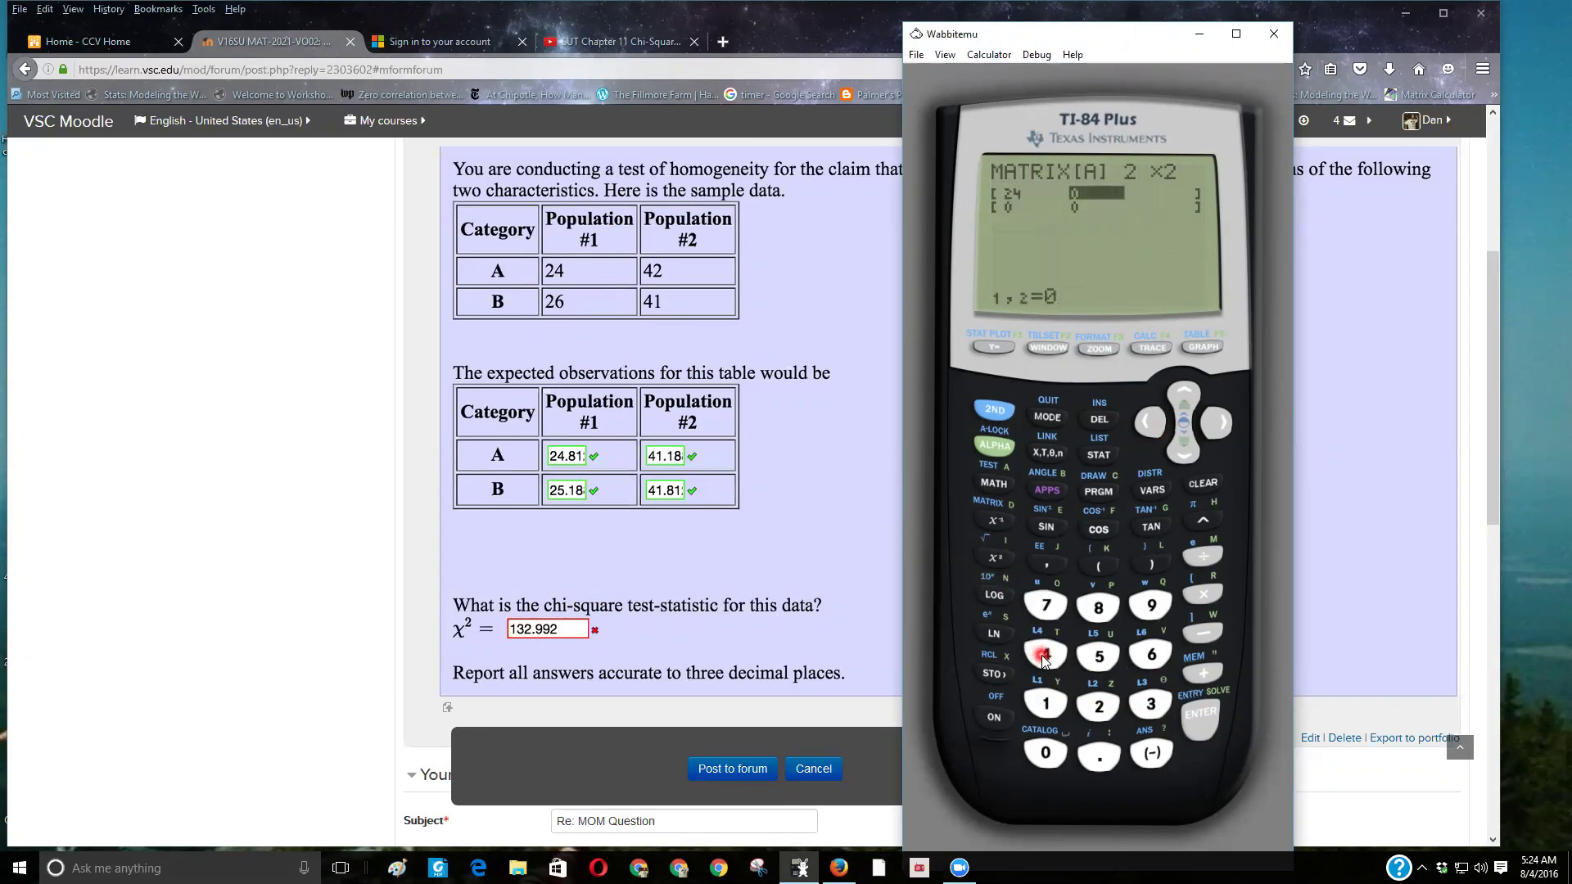
left_click(1100, 707)
left_click(1211, 728)
left_click(1100, 706)
left_click(1151, 655)
left_click(1206, 725)
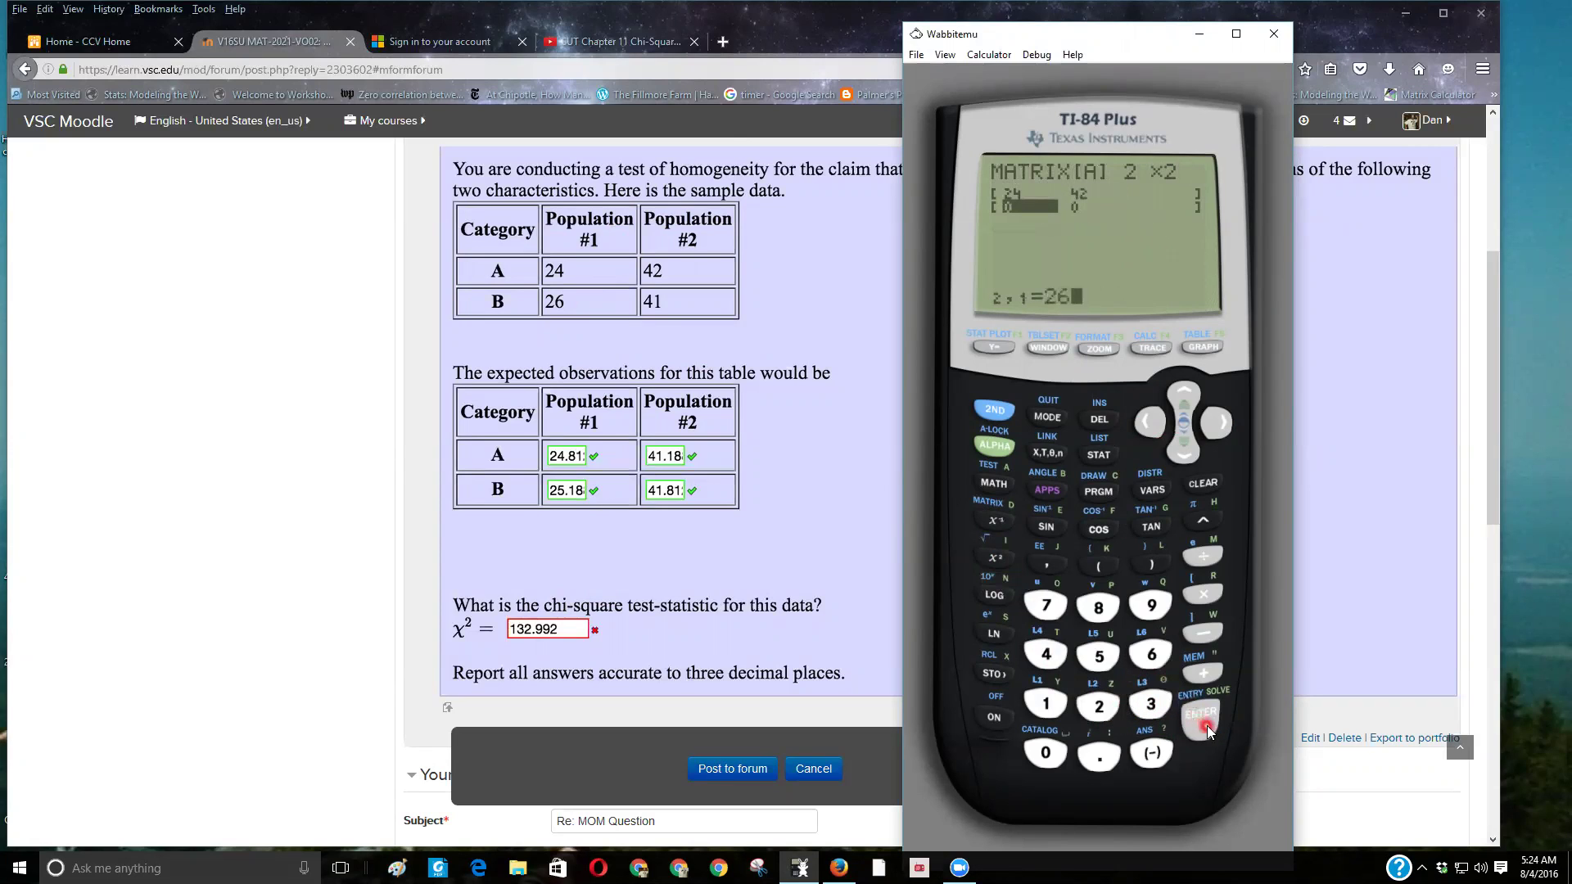
left_click(1046, 655)
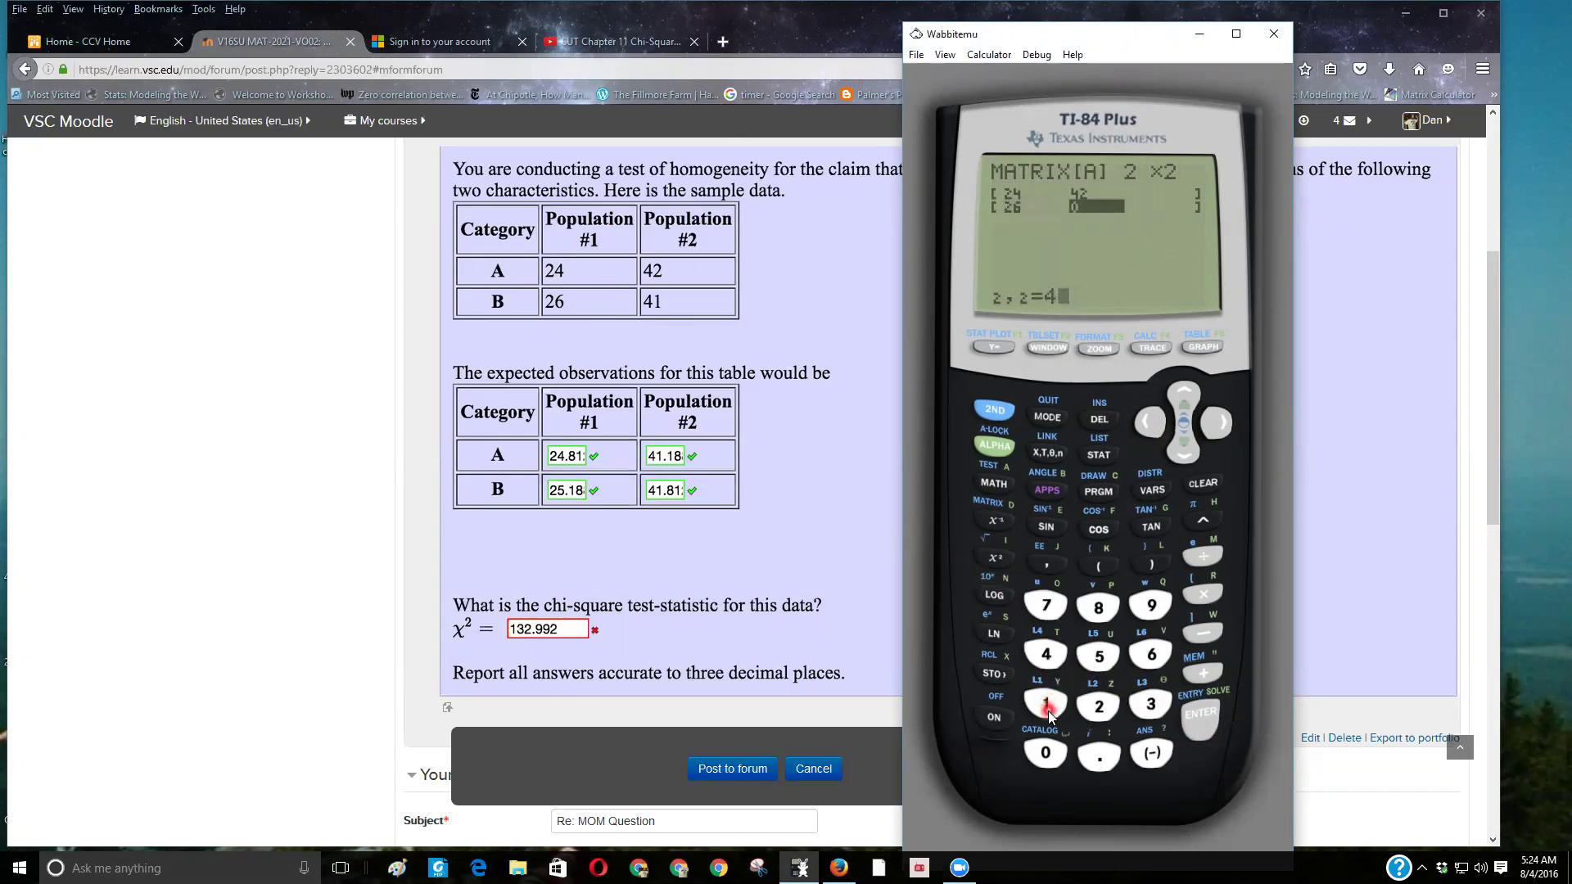
left_click(1046, 705)
left_click(1201, 727)
left_click(1032, 523)
Quit to the home screen and select C:χ²-Test from the STAT TESTS list
left_click(1014, 421)
left_click(1051, 428)
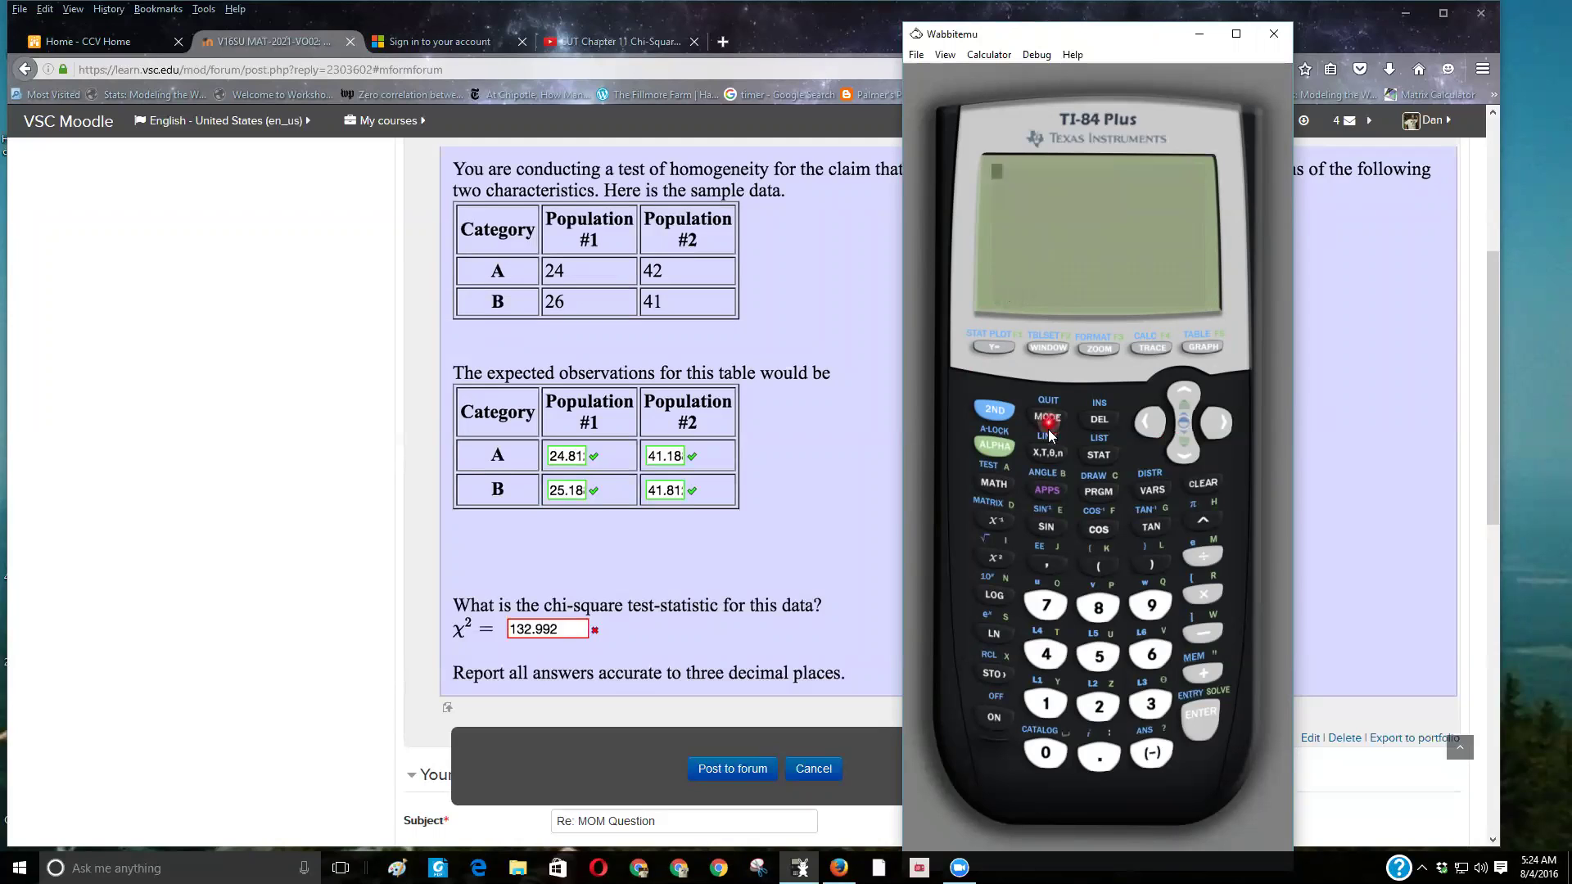
left_click(1091, 460)
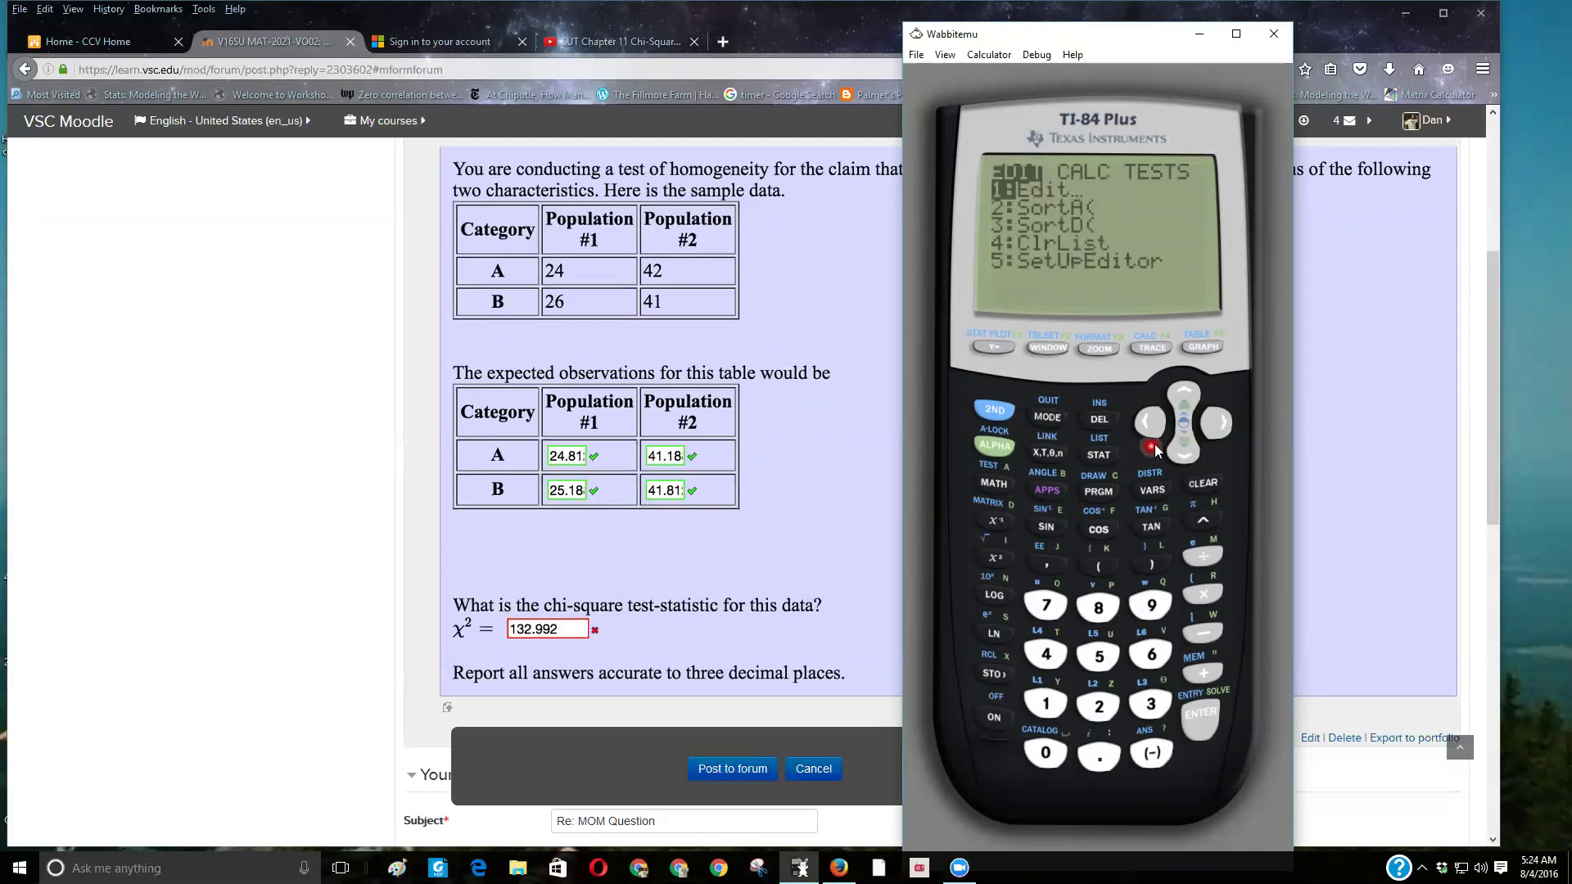
left_click(1212, 440)
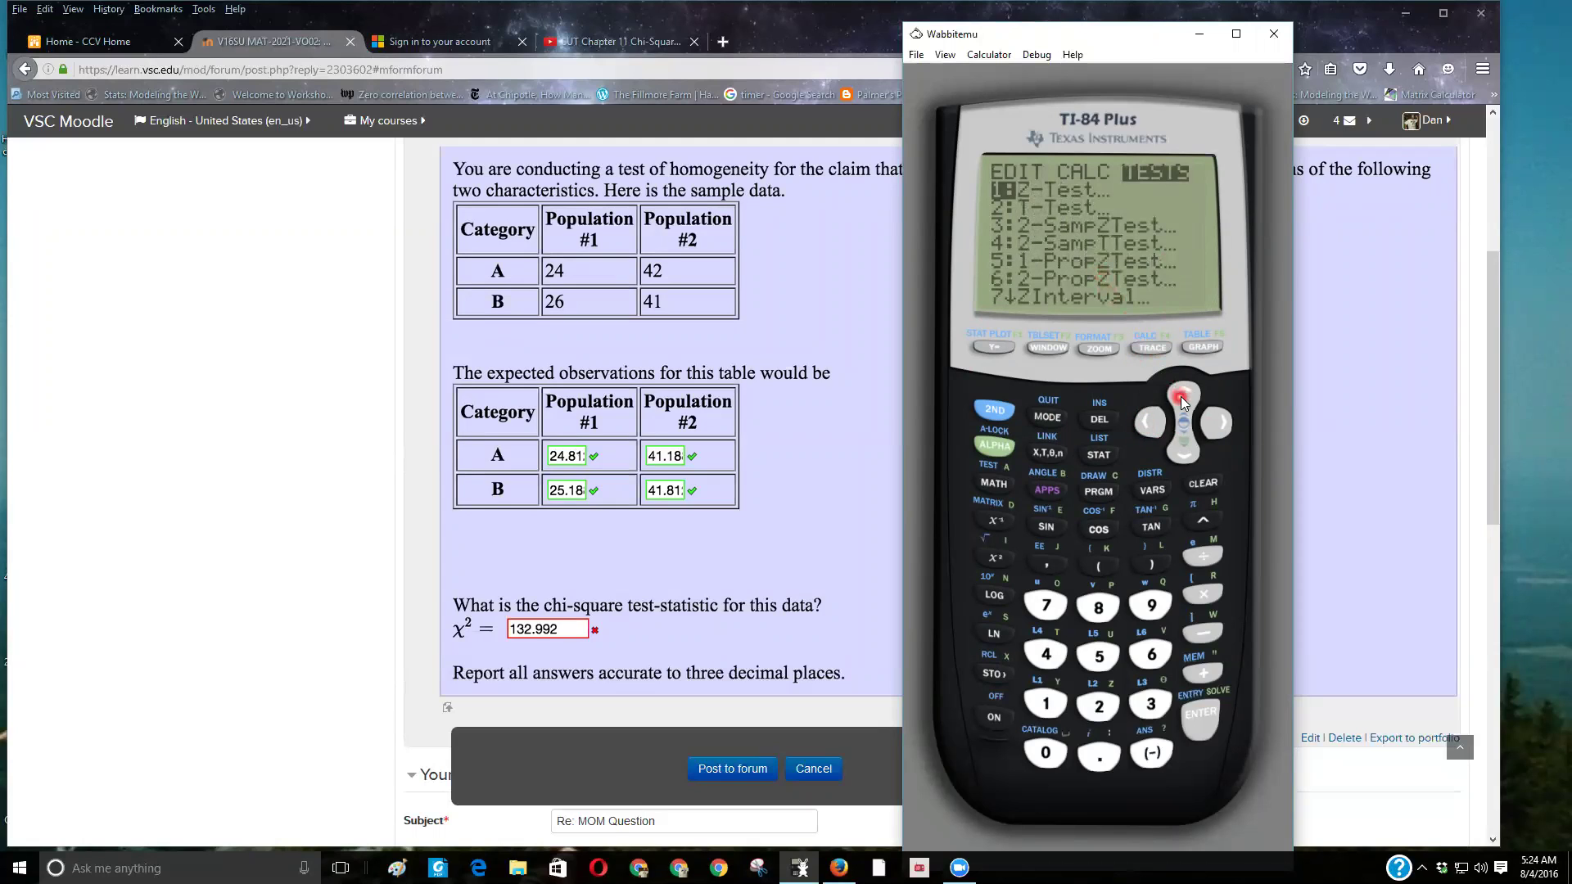
left_click(1191, 421)
left_click(1186, 391)
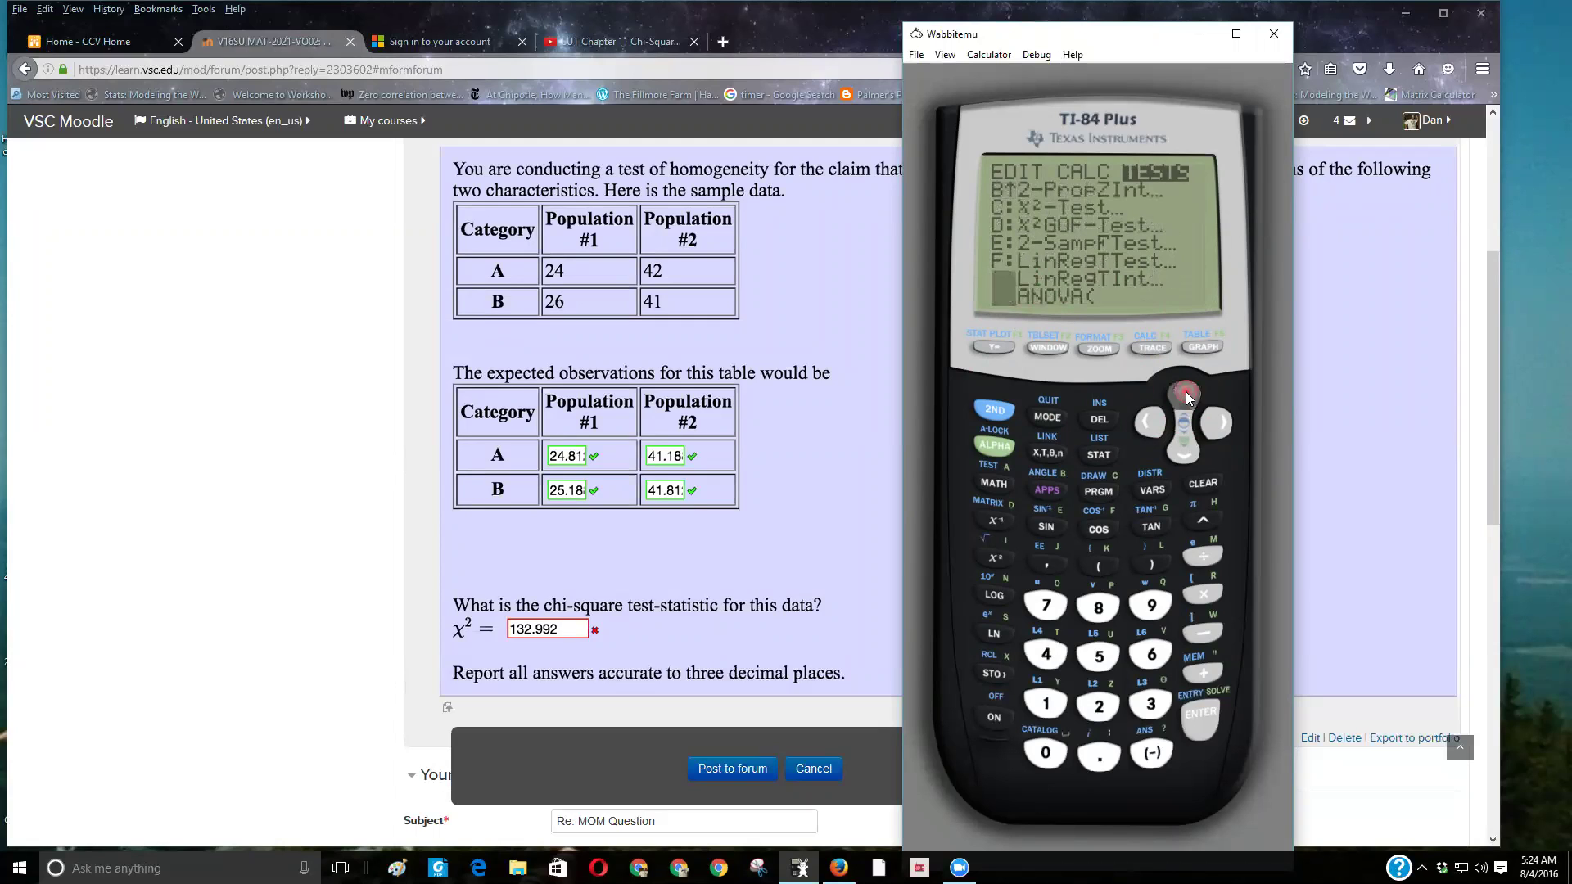
left_click(1186, 391)
left_click(1186, 392)
left_click(1186, 398)
left_click(1185, 398)
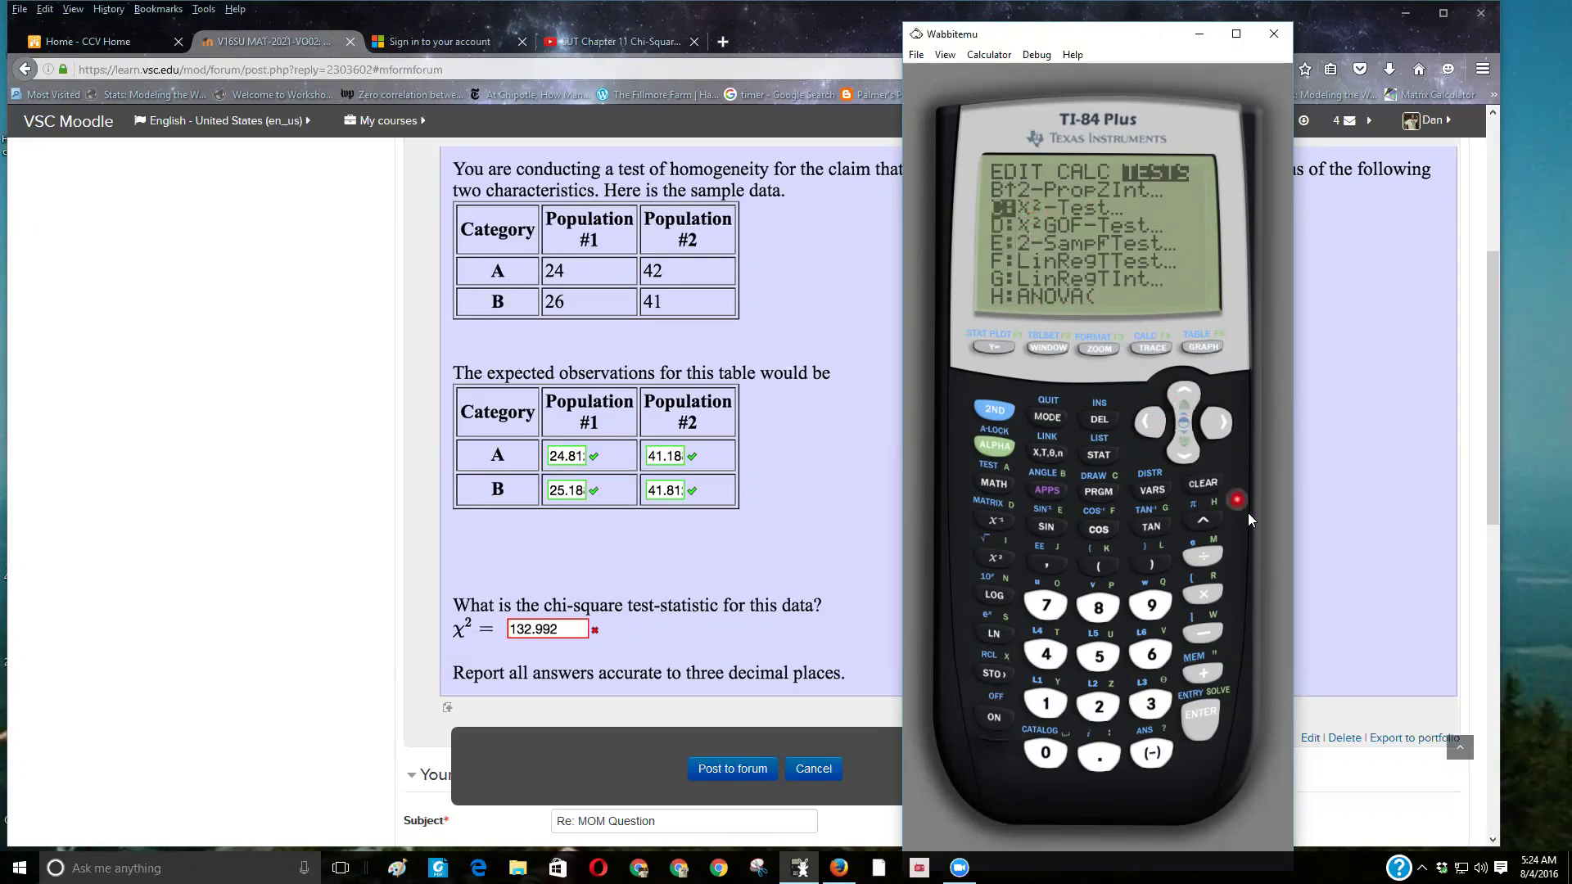
left_click(1201, 727)
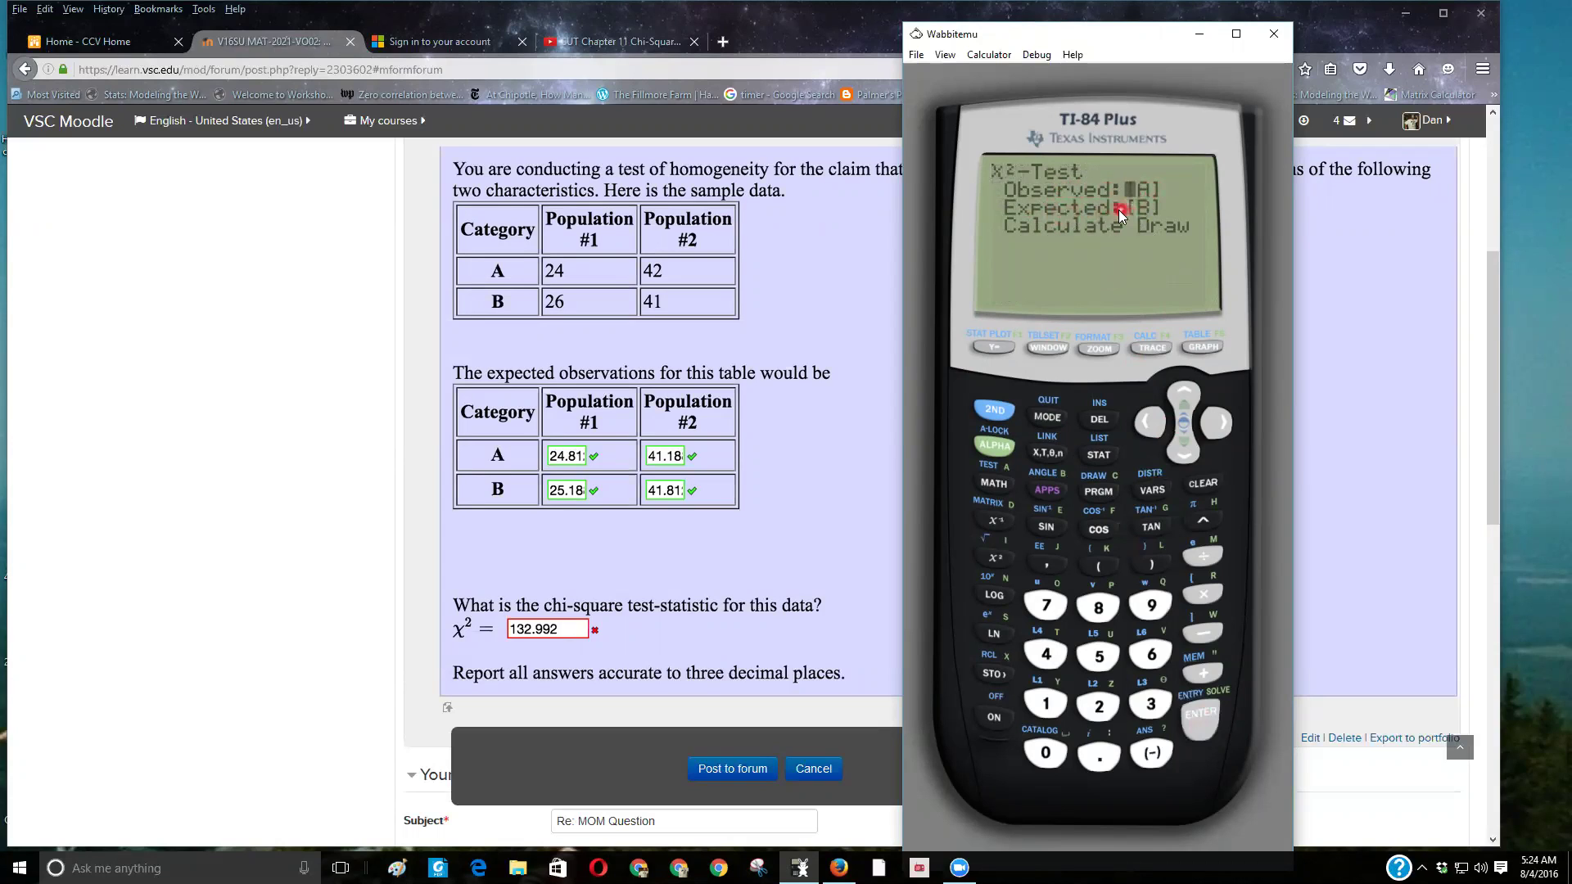
Run Calculate on the χ²-Test, yielding χ²=.0845341747, p=.7712443536 and df=1
left_click(1192, 461)
left_click(1192, 461)
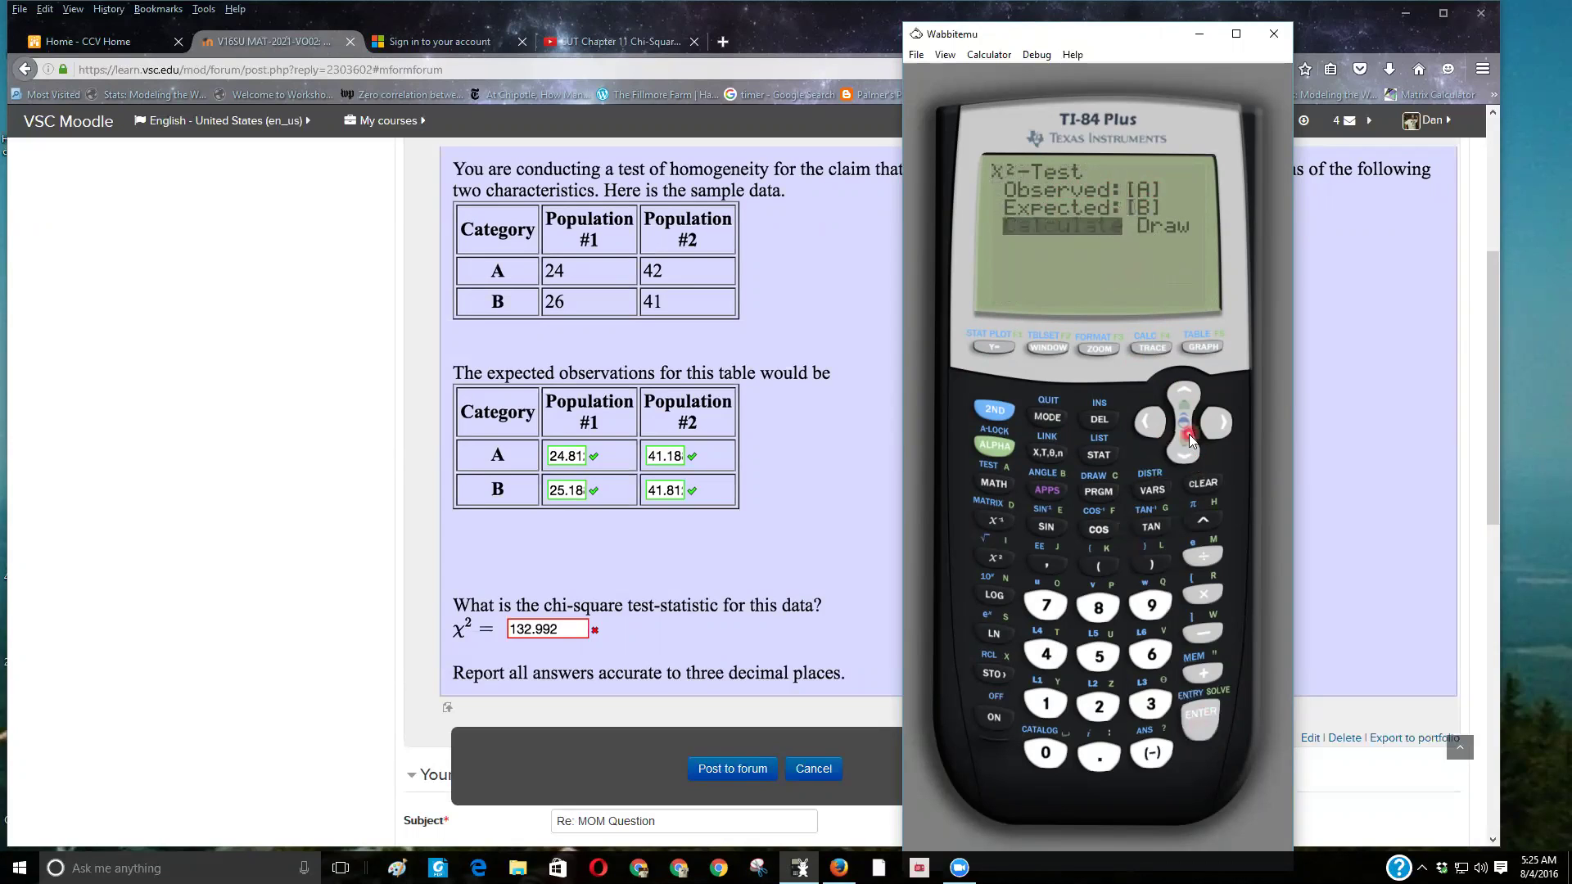
left_click(1210, 719)
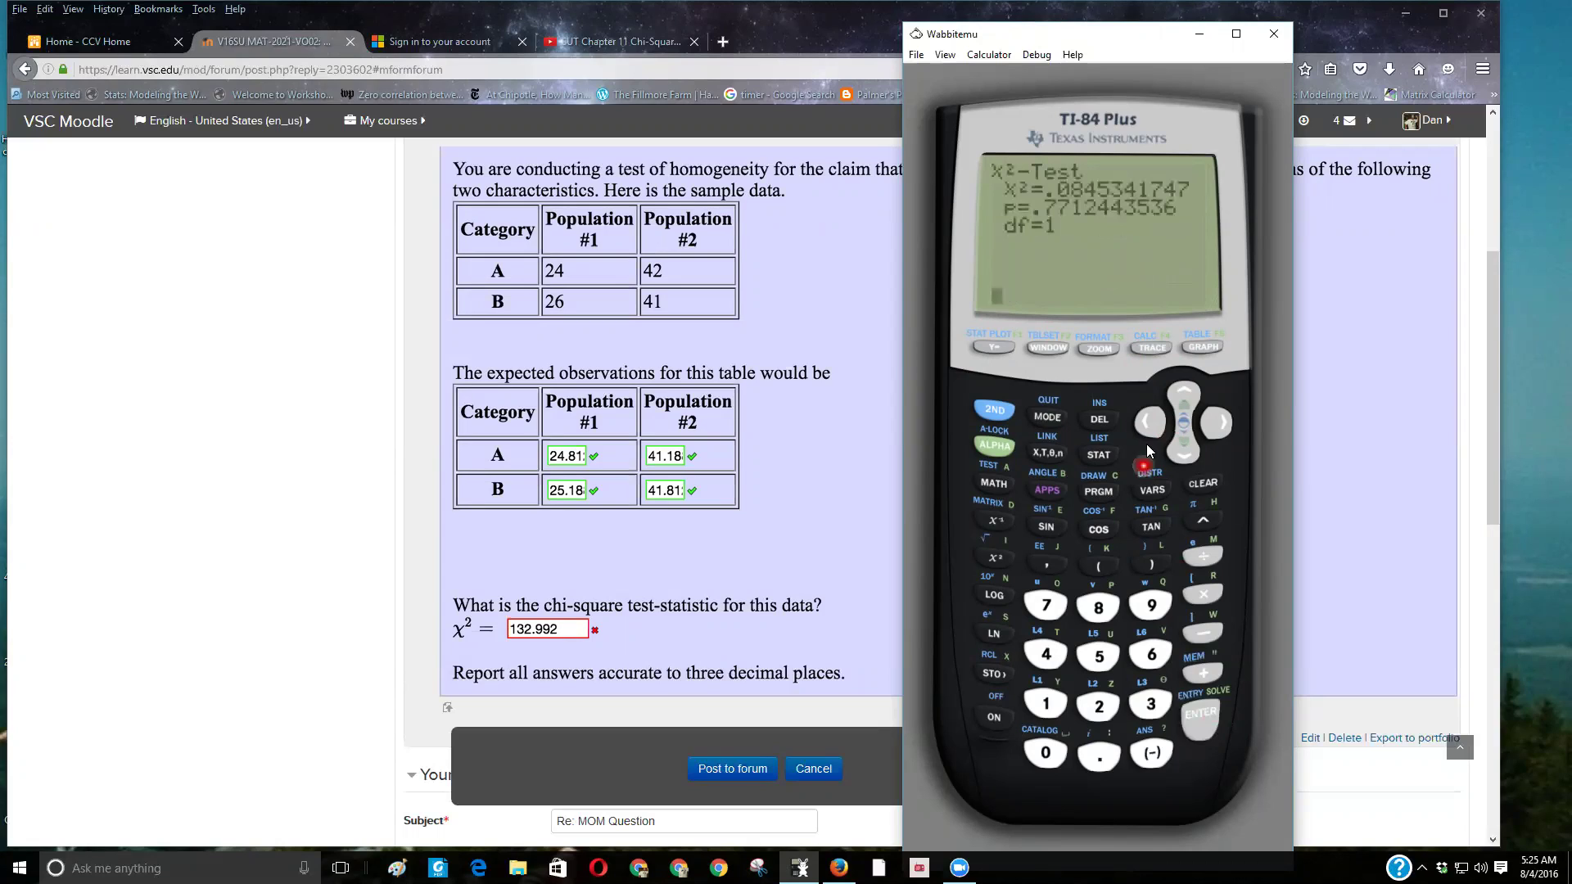
left_click(1103, 191)
left_click(1082, 212)
left_click(1030, 184)
Paste matrix [B] to the home screen, display it, and scroll to see all expected counts
left_click(994, 410)
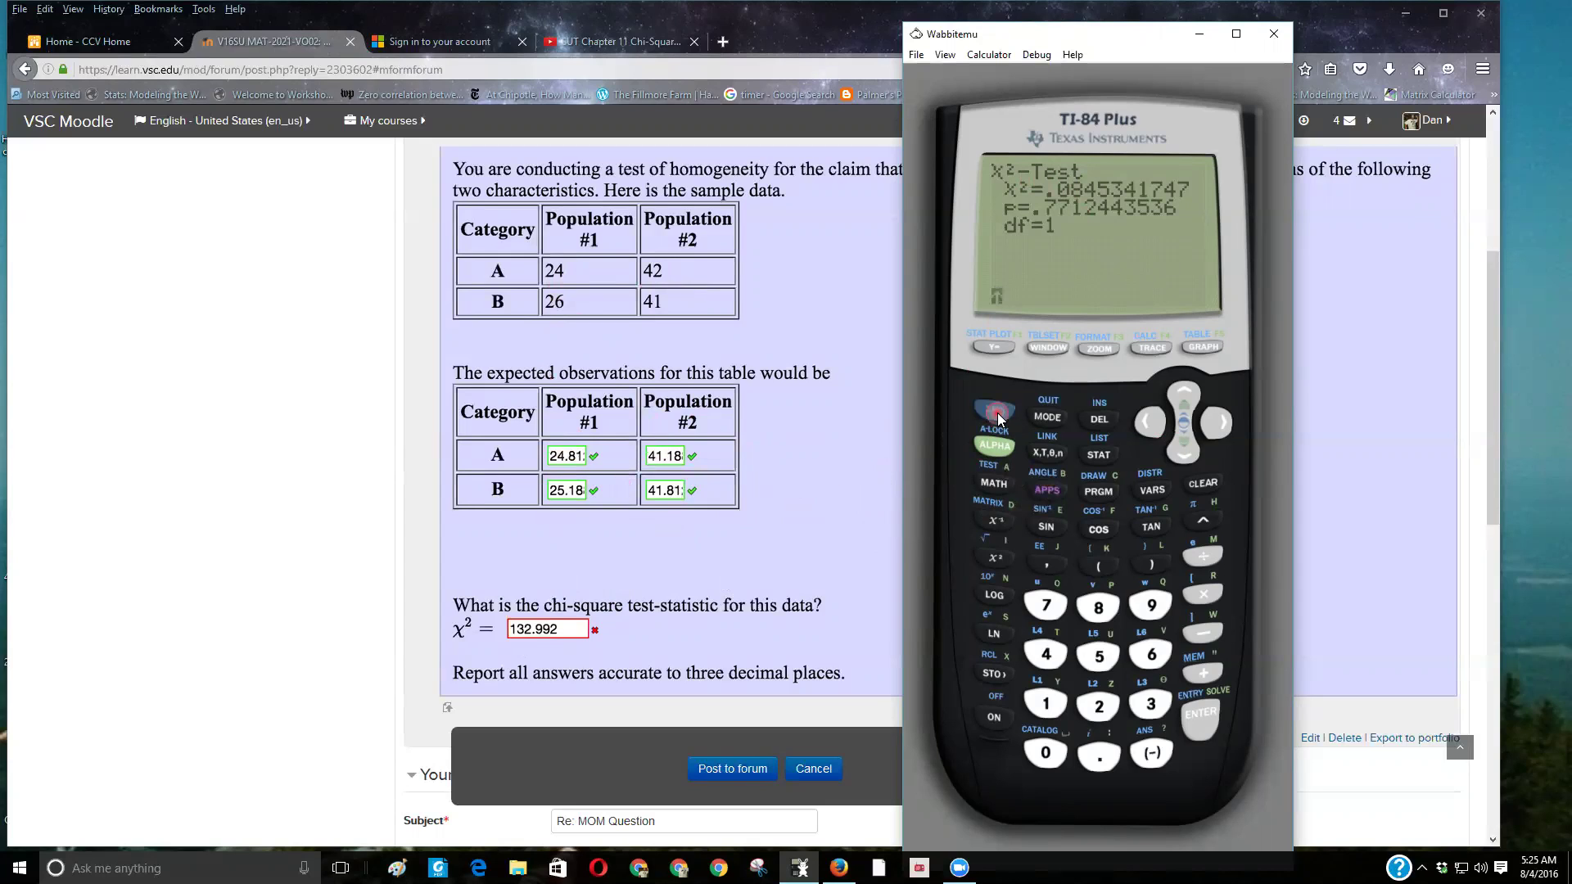
left_click(995, 523)
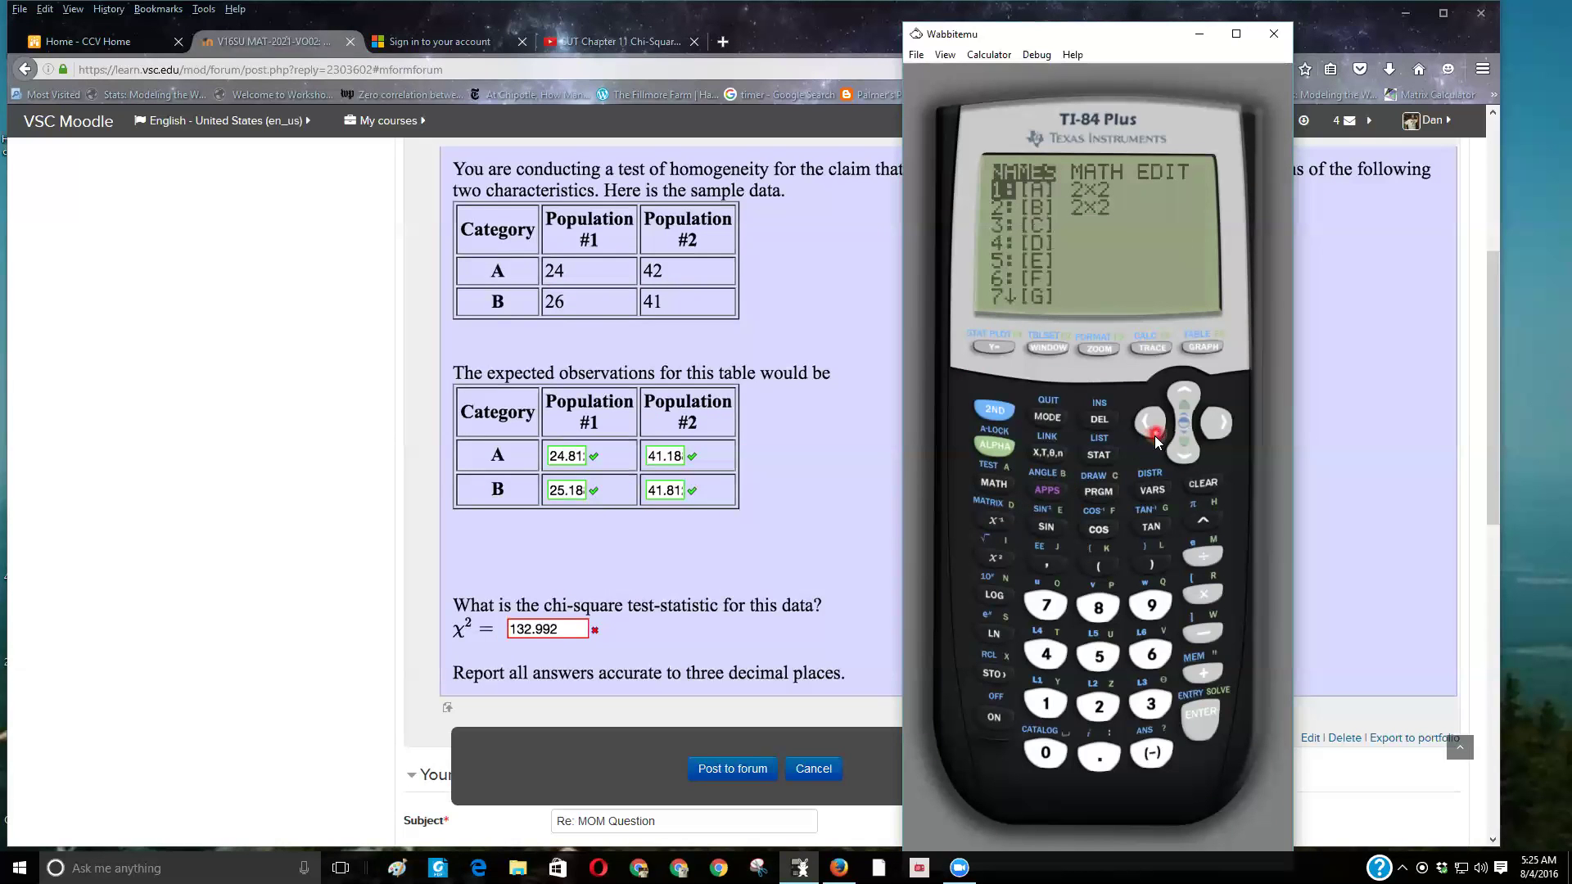
left_click(1187, 452)
left_click(1207, 709)
left_click(1107, 188)
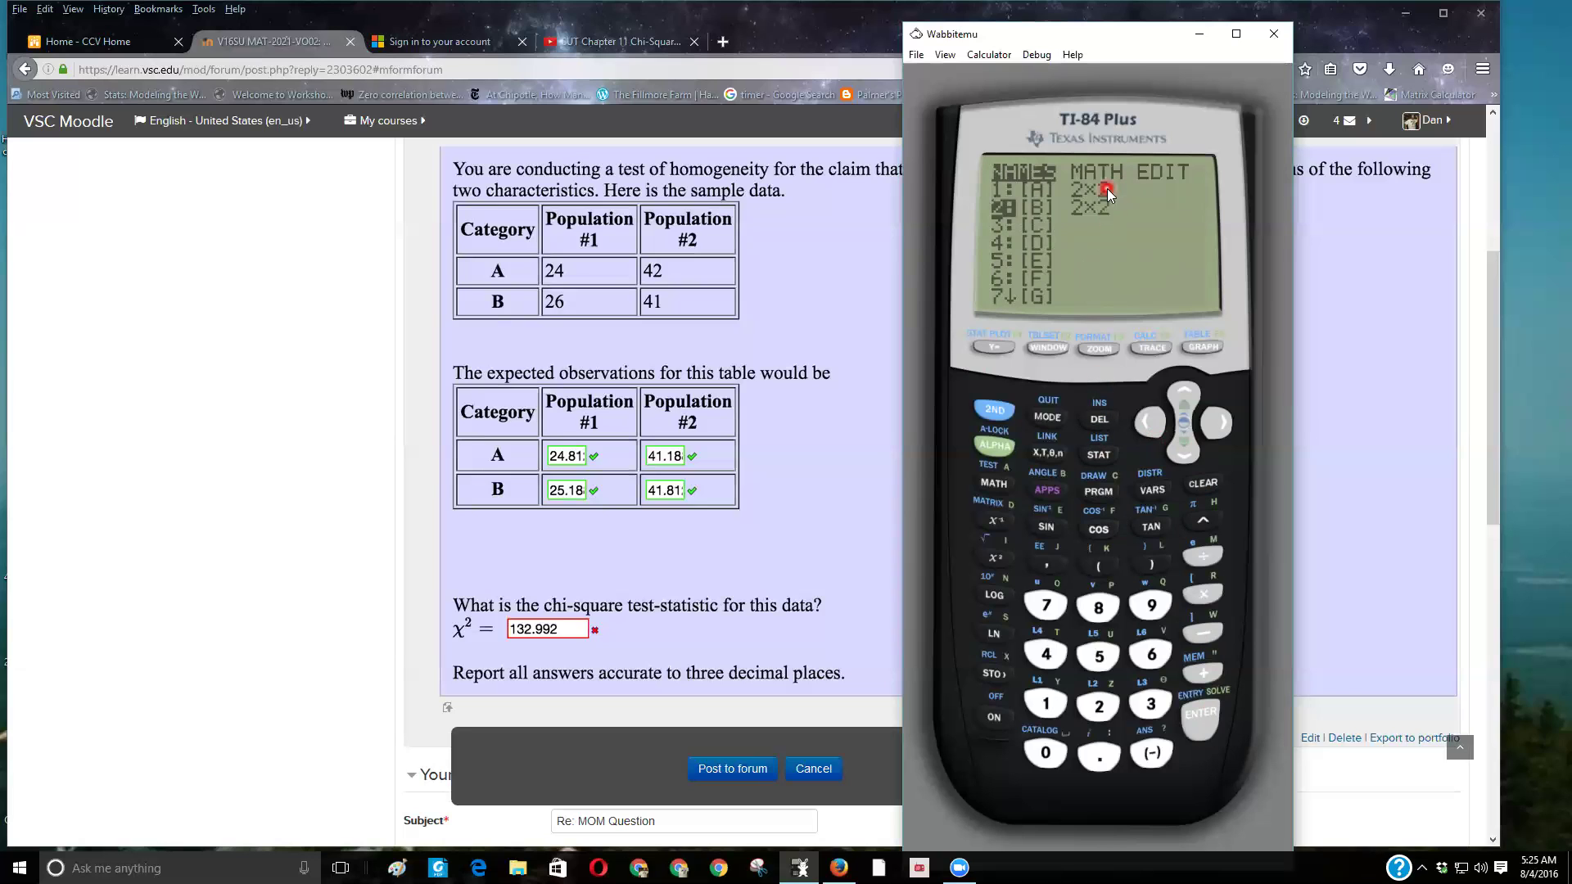
left_click(1214, 724)
left_click(1210, 729)
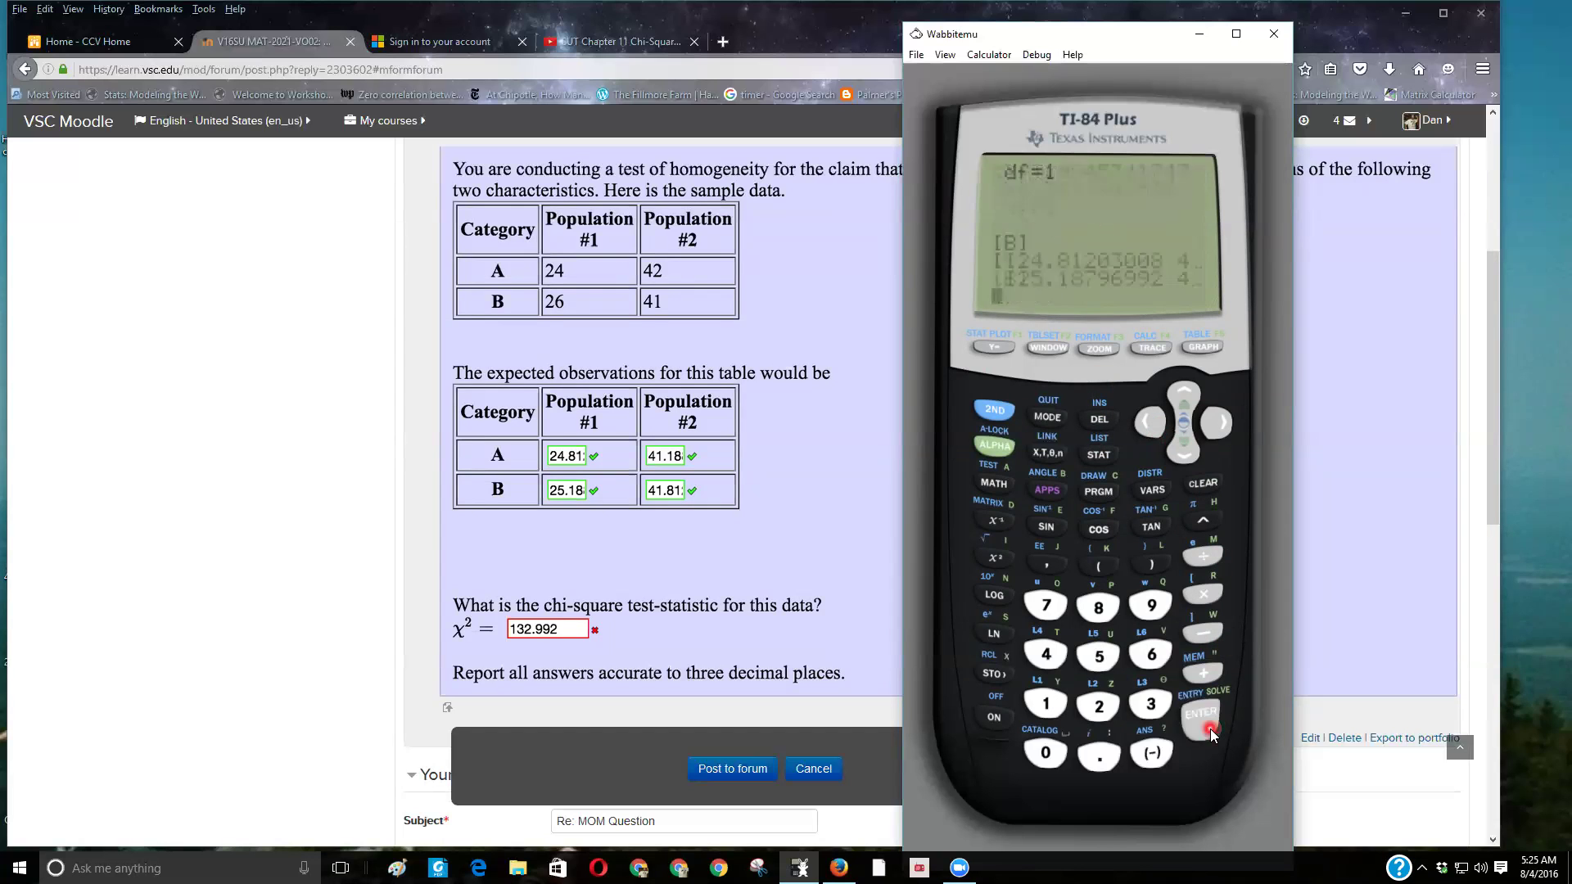
left_click(1159, 516)
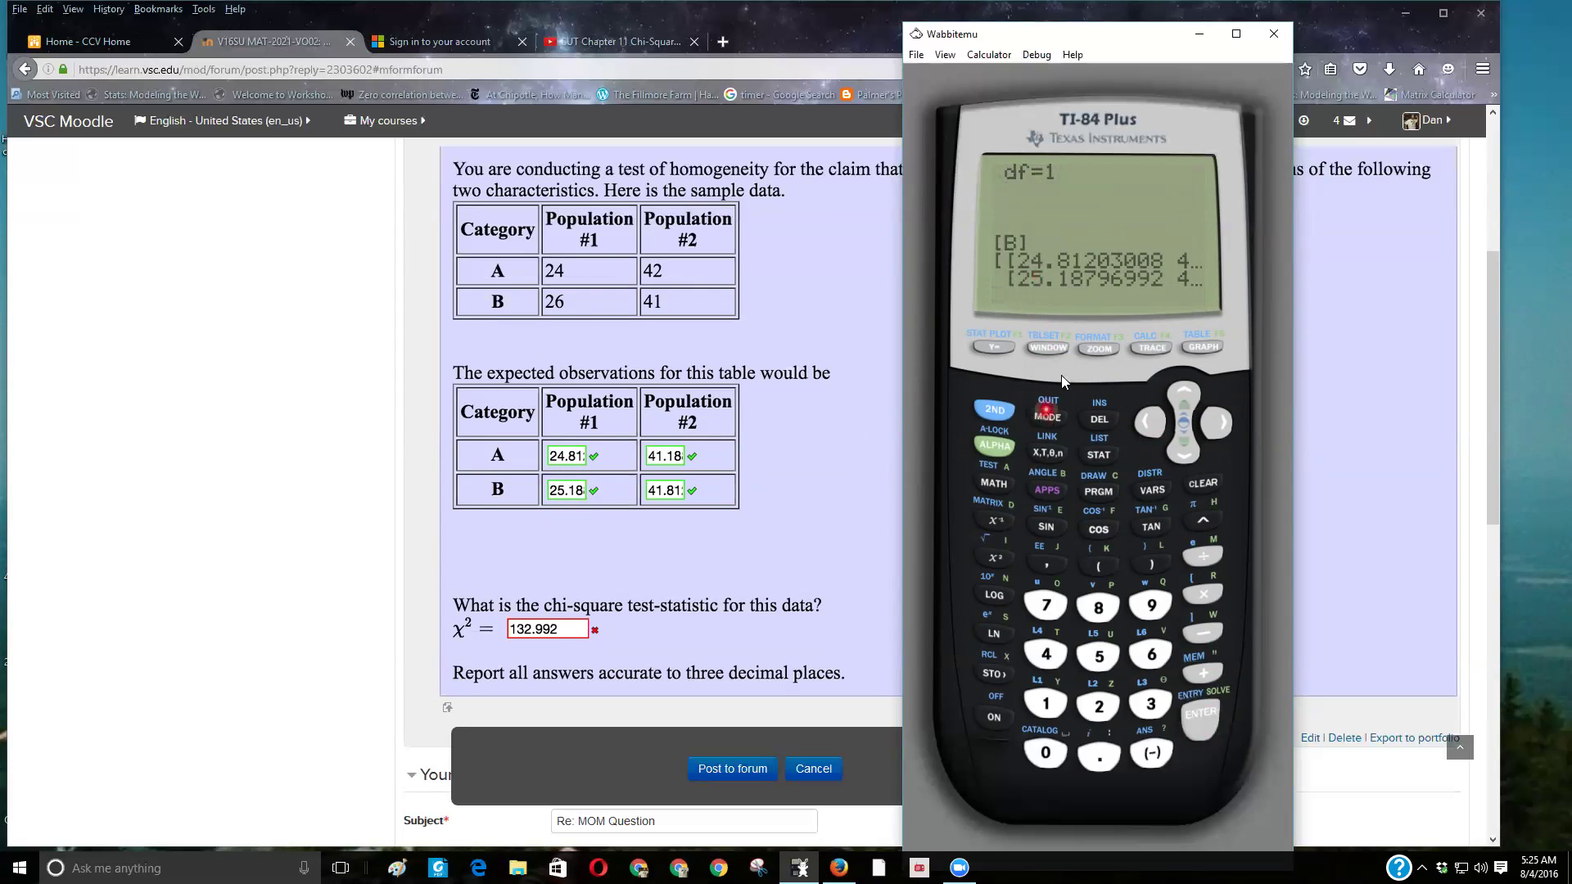
left_click(1222, 426)
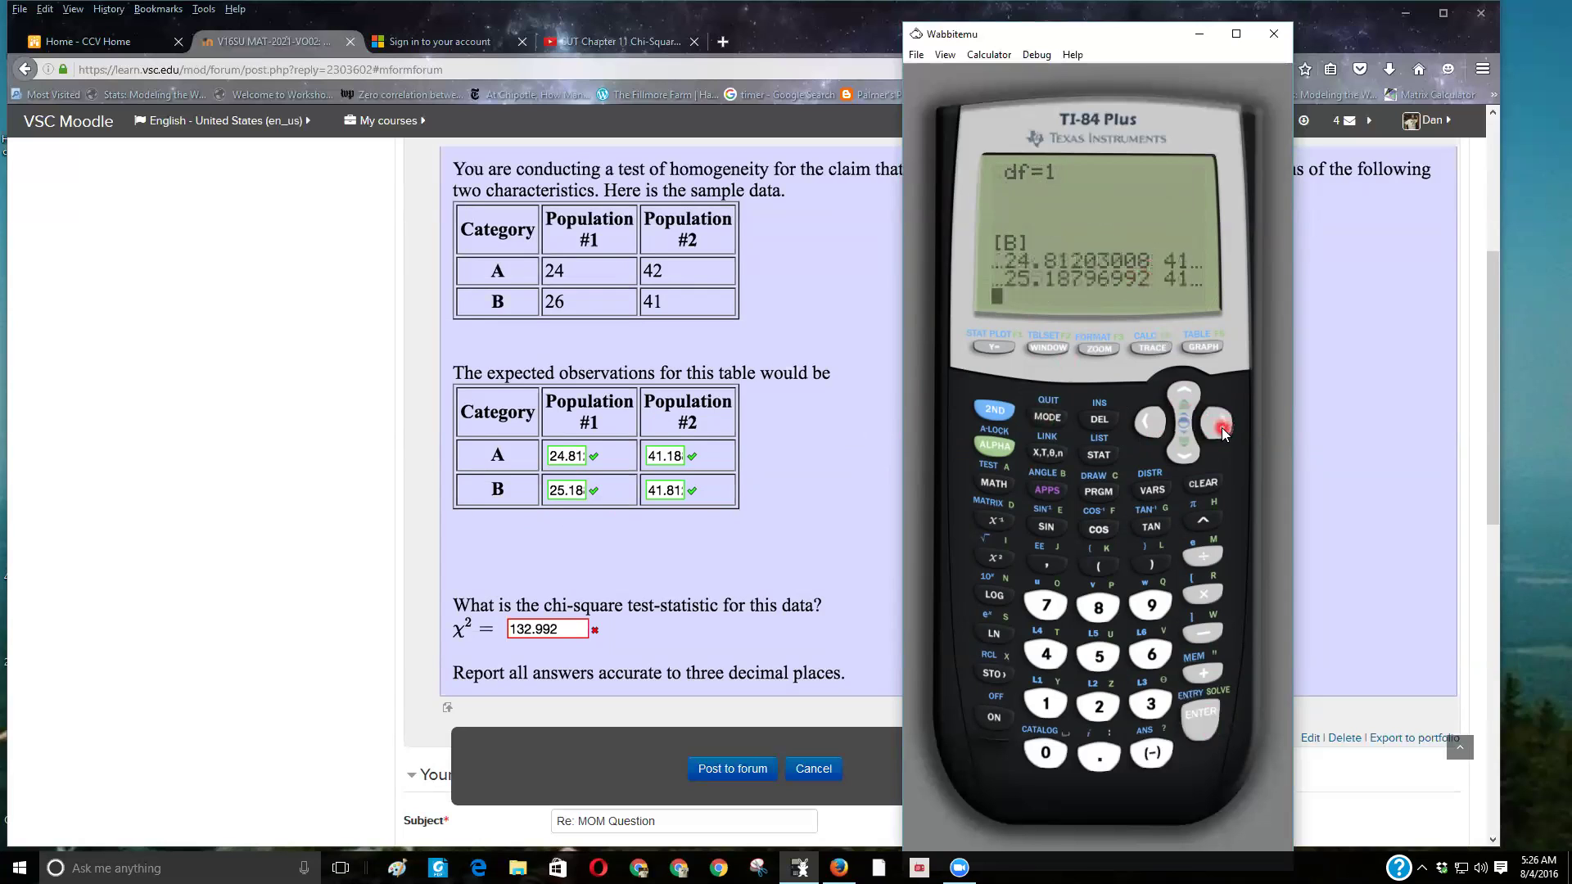
left_click_drag(1221, 427, 1221, 435)
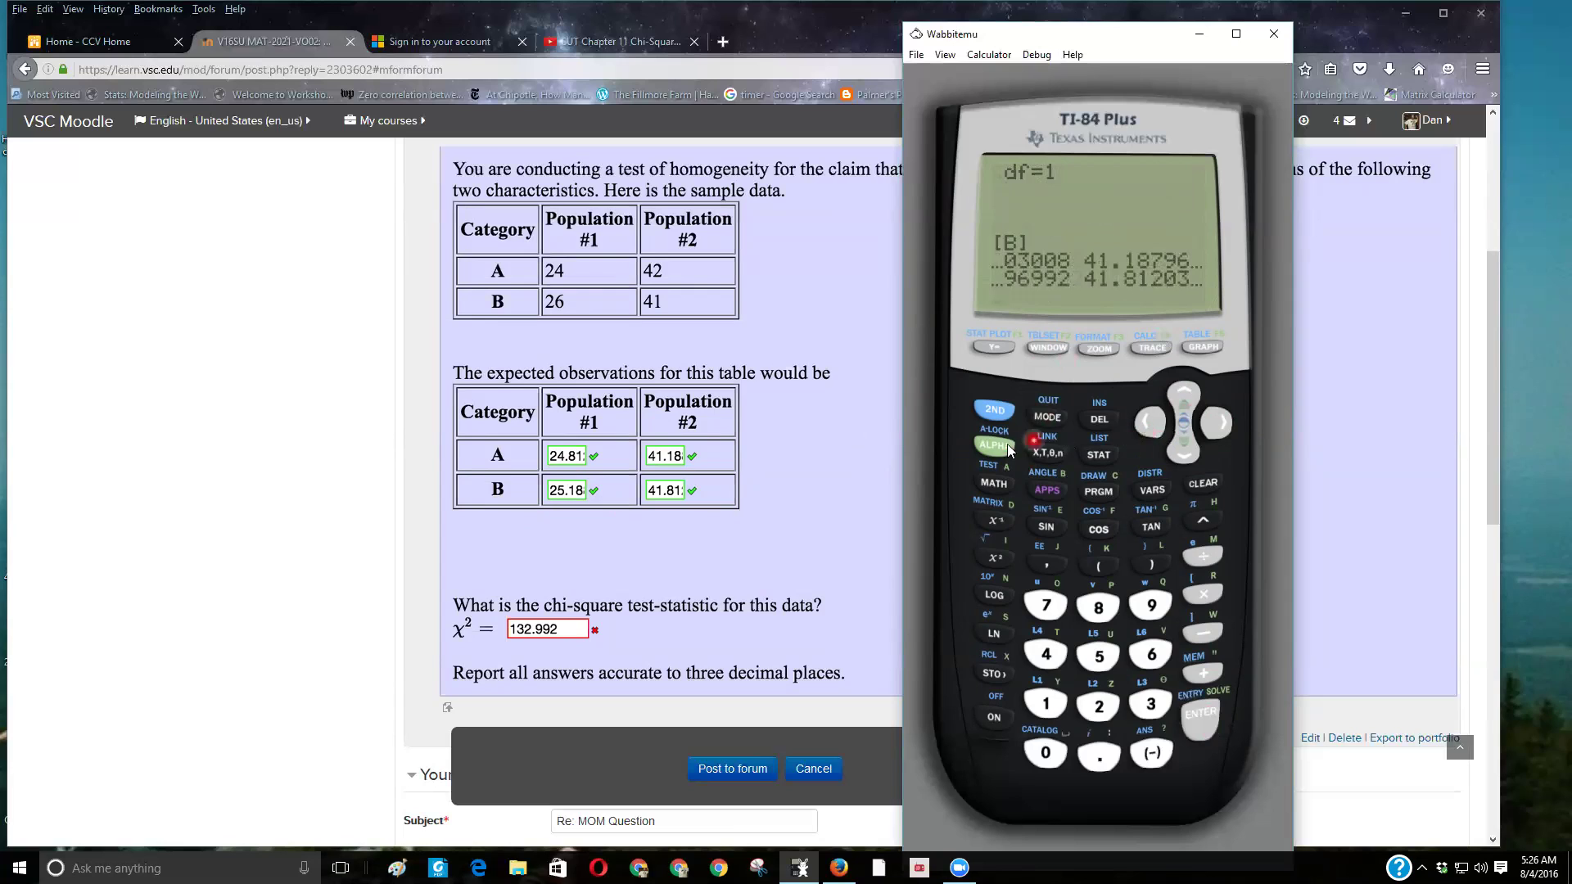
Change the MODE display setting from FLOAT to 2 decimal places and return home
left_click(1047, 417)
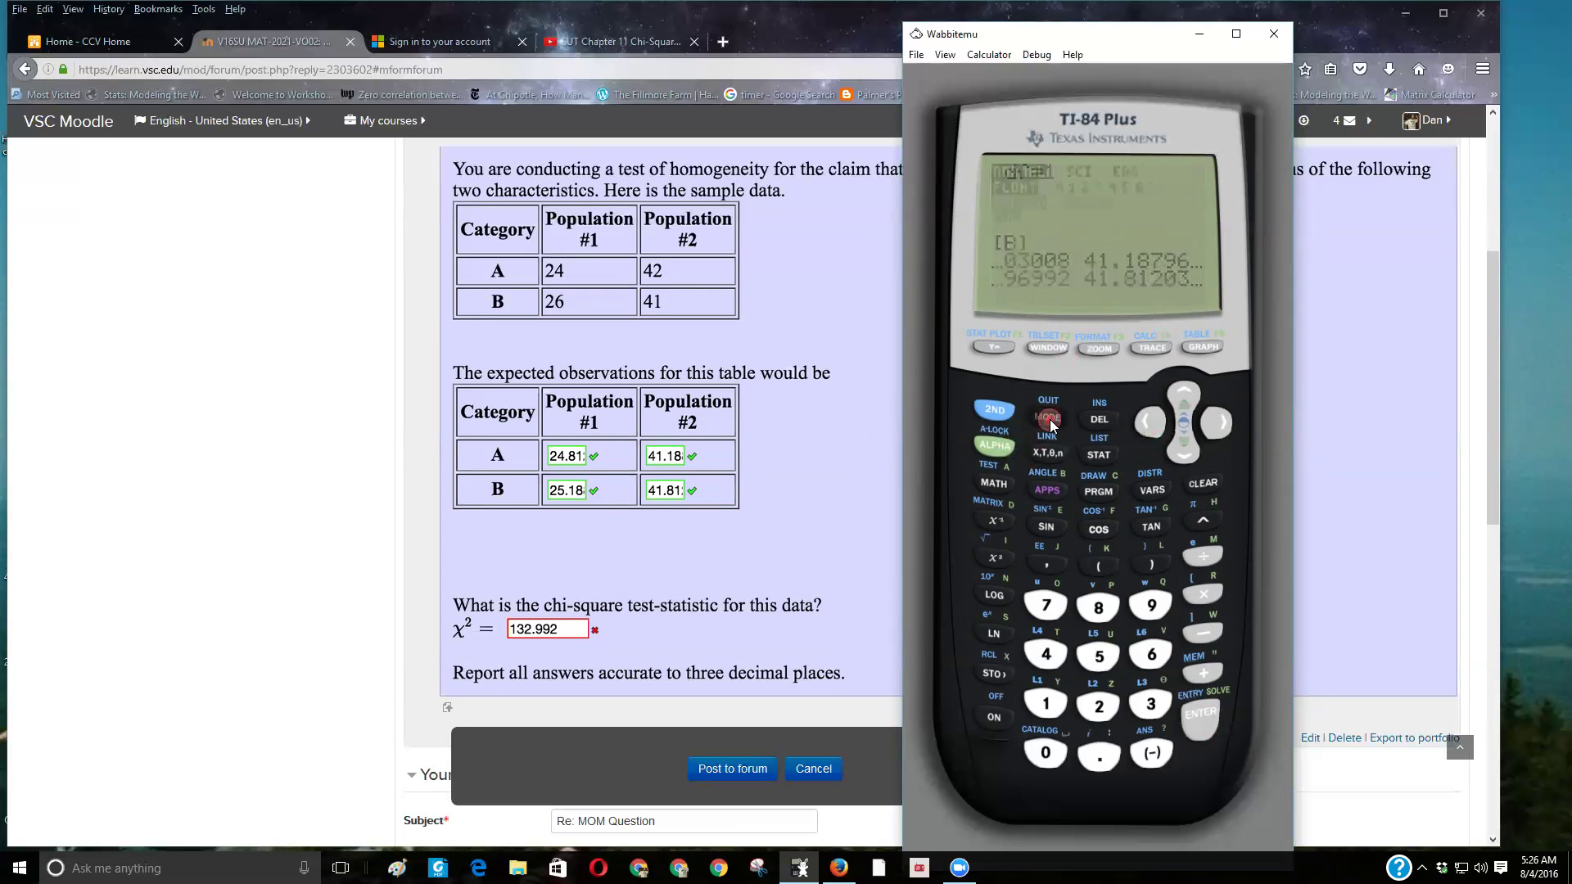
left_click(1196, 449)
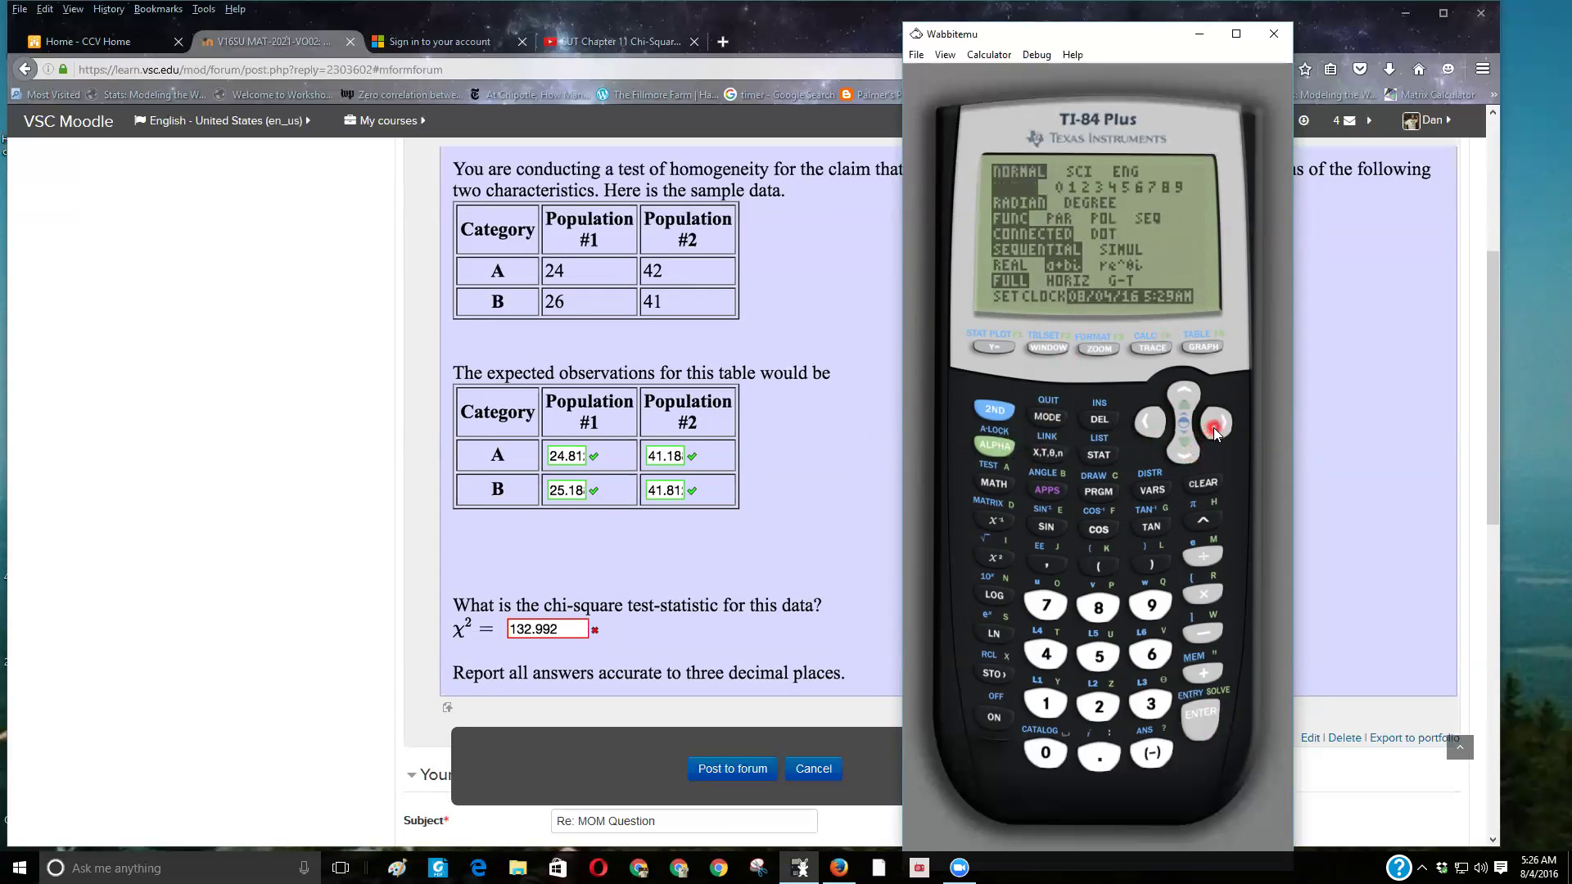
left_click(1213, 425)
left_click(1205, 431)
left_click(1205, 431)
left_click(1200, 727)
left_click(1005, 447)
left_click(995, 409)
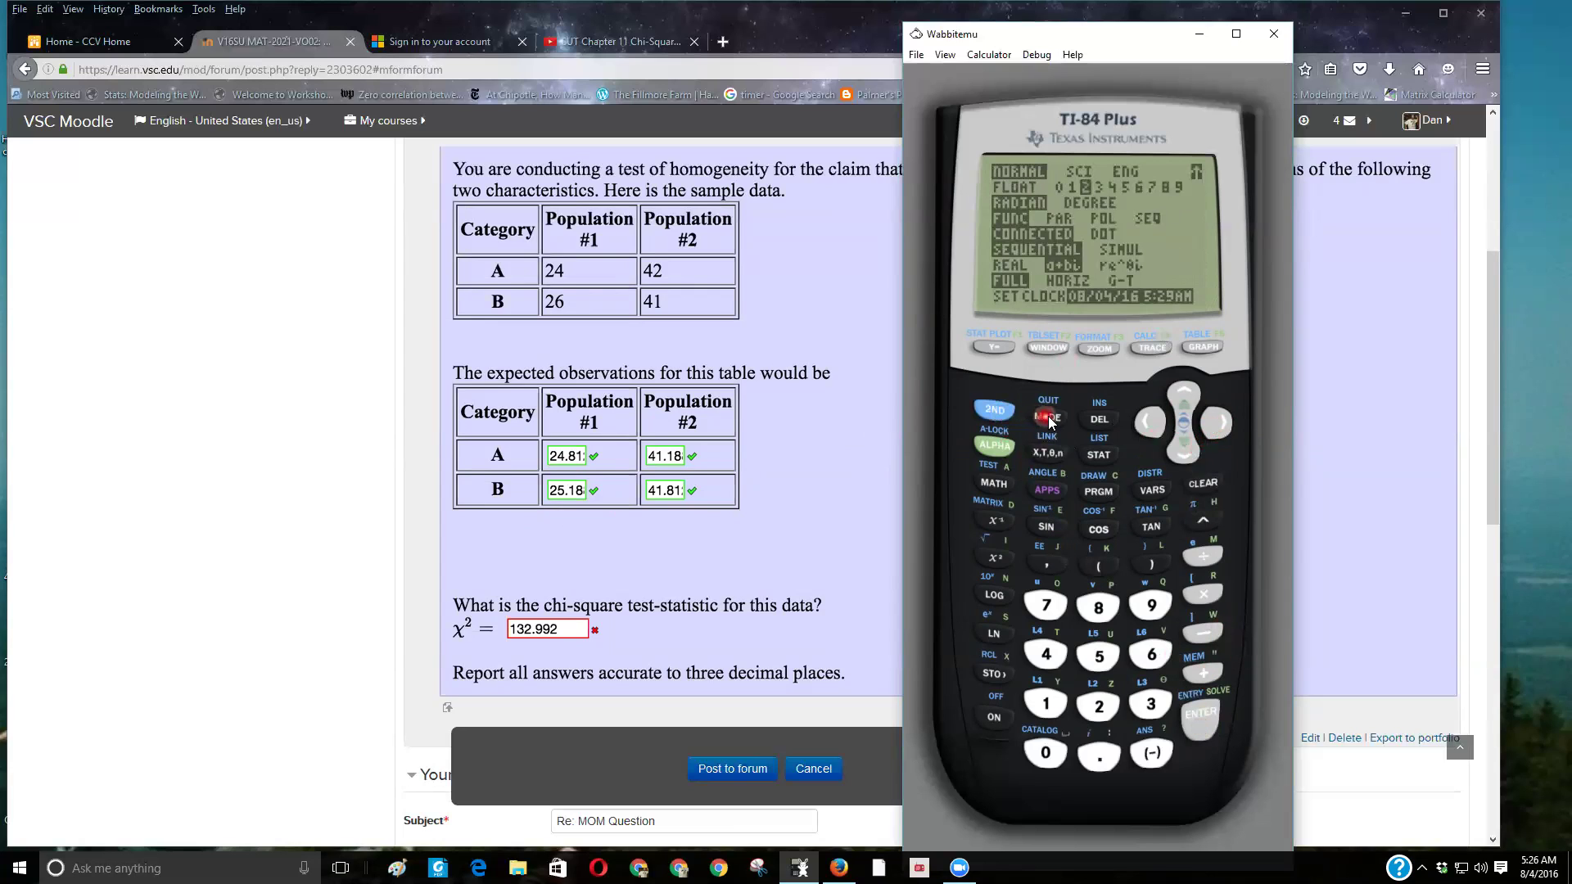
left_click(1048, 417)
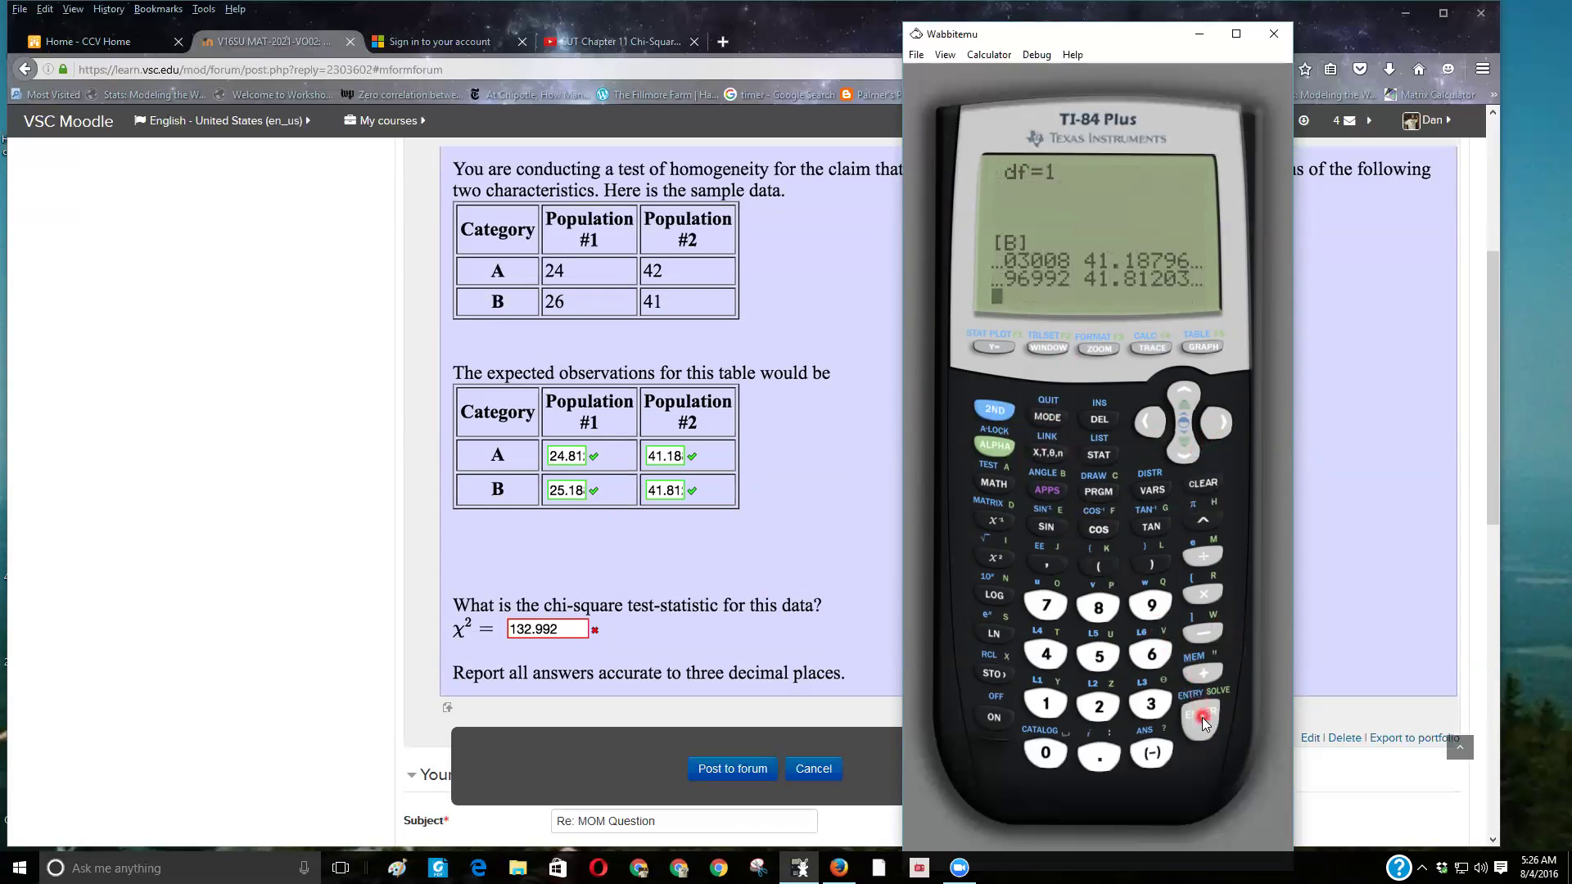
Recall Ans to redisplay matrix [B] as 24.81, 41.19, 25.19 and 41.81
left_click(967, 410)
left_click(1151, 755)
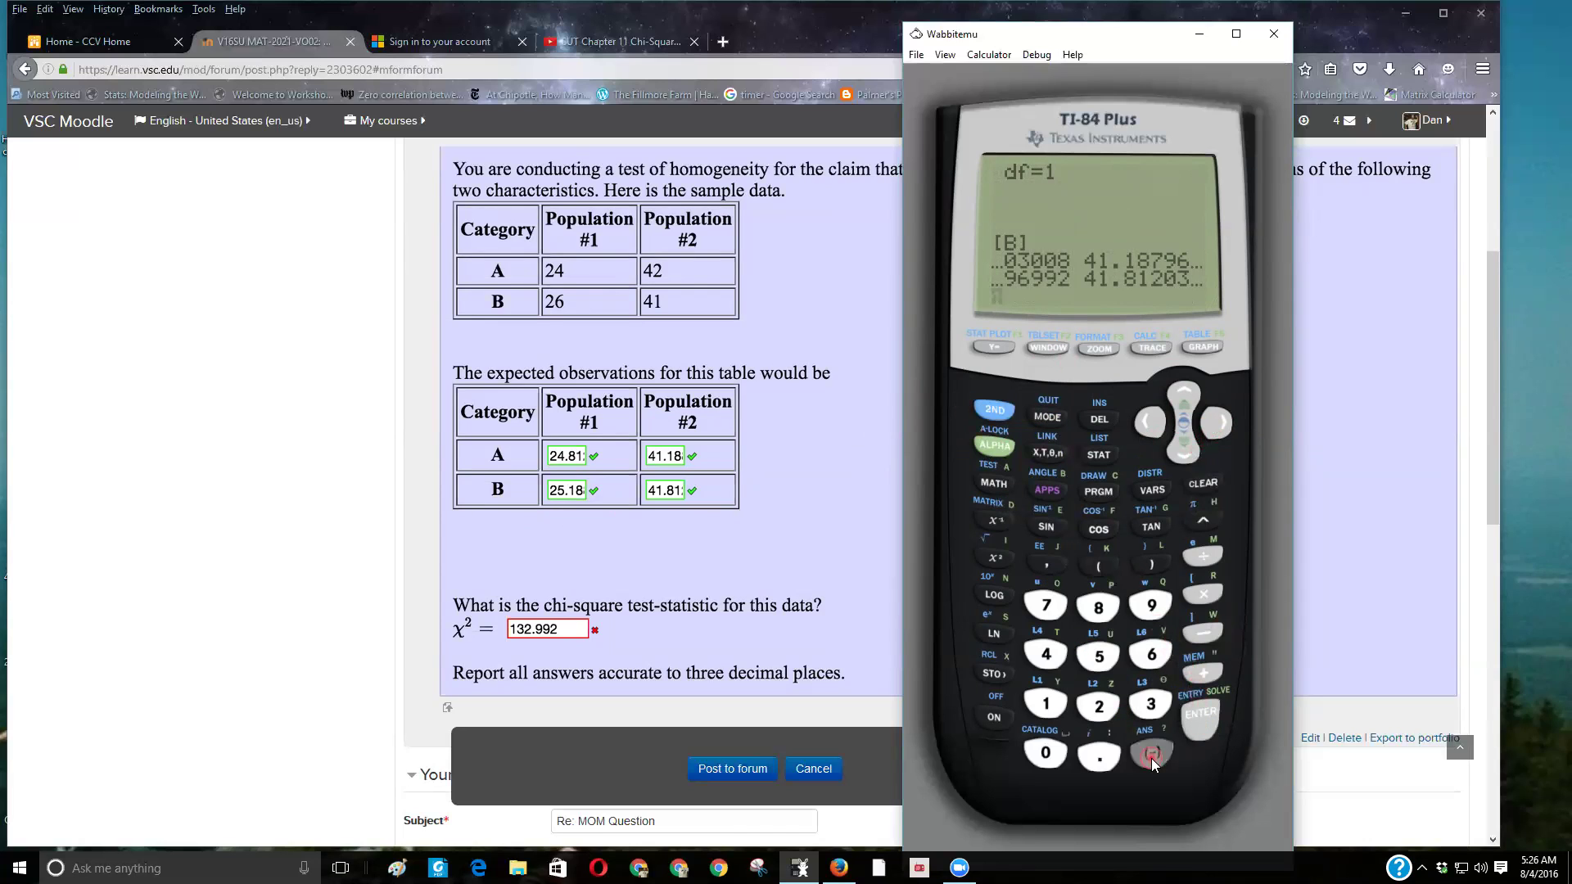
left_click(1202, 712)
left_click(1172, 633)
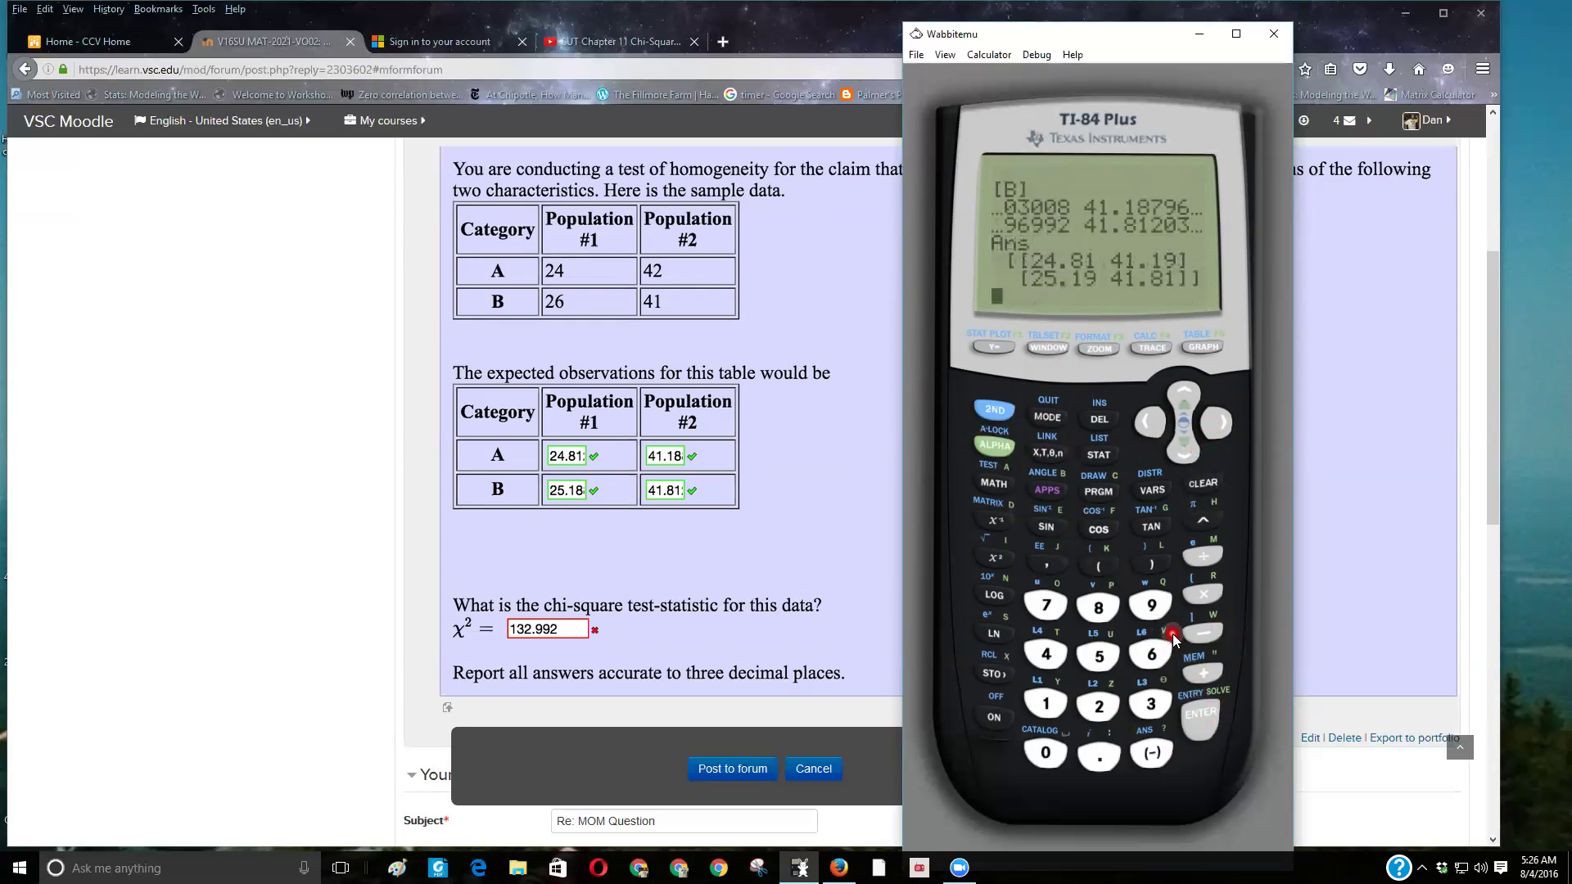